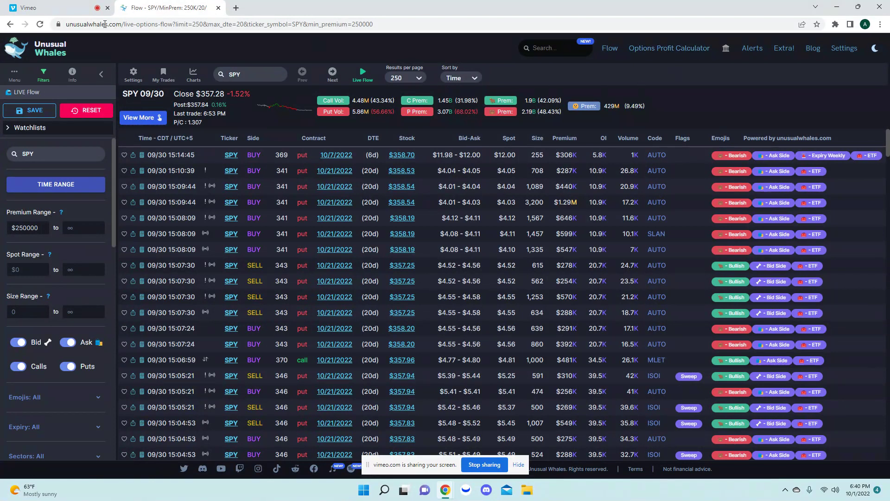
# Open the SUPER Flow dashboard, which pairs the SPY alerts feed with live SPXW options flow.
pyautogui.click(17, 50)
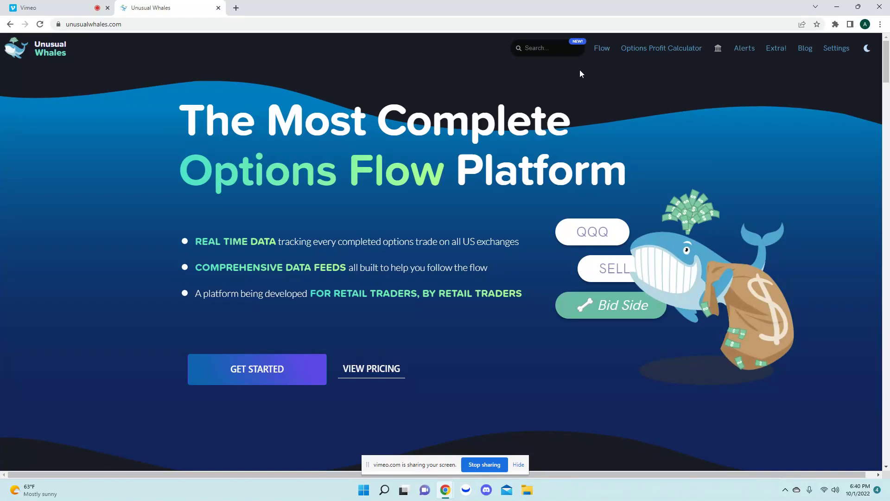
pyautogui.click(602, 49)
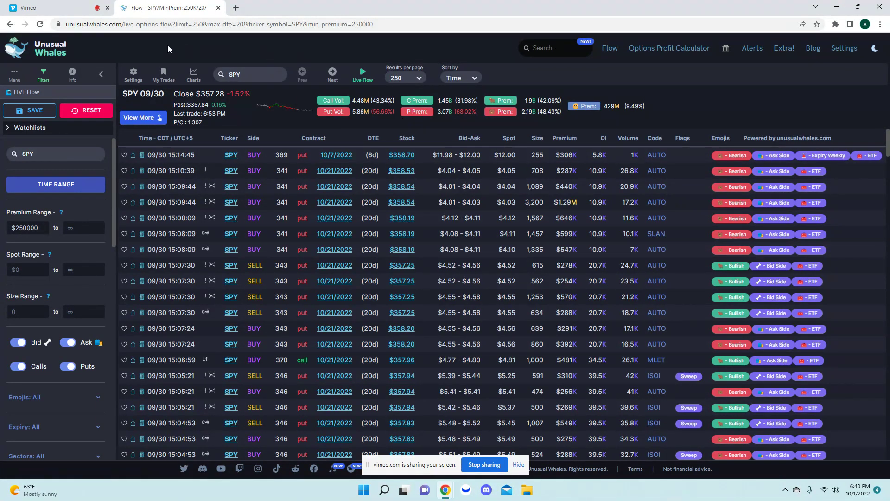
pyautogui.click(15, 82)
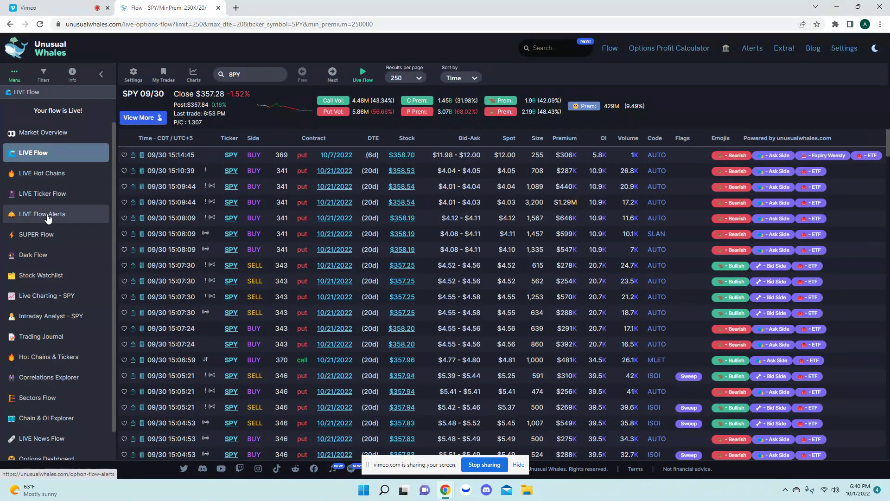
pyautogui.click(38, 240)
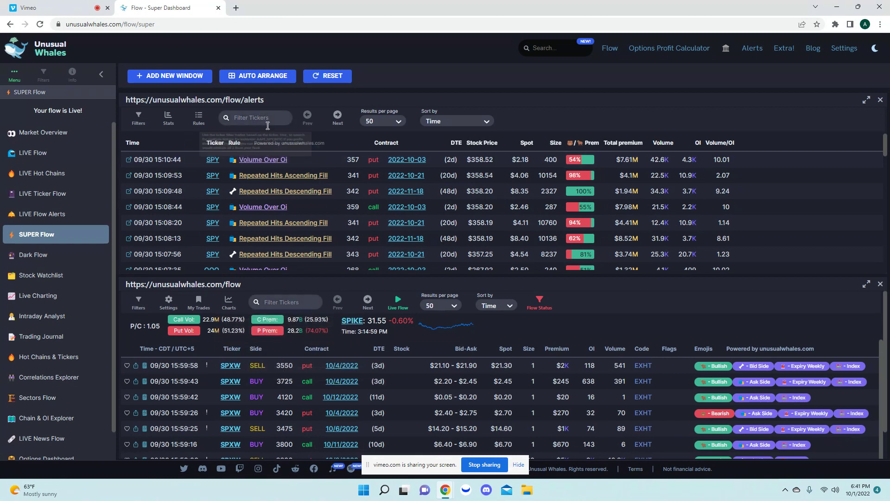
# Open LIVE Flow Alerts, listing SPY, QQQ and IWM alerts 150 per page by time.
pyautogui.click(45, 220)
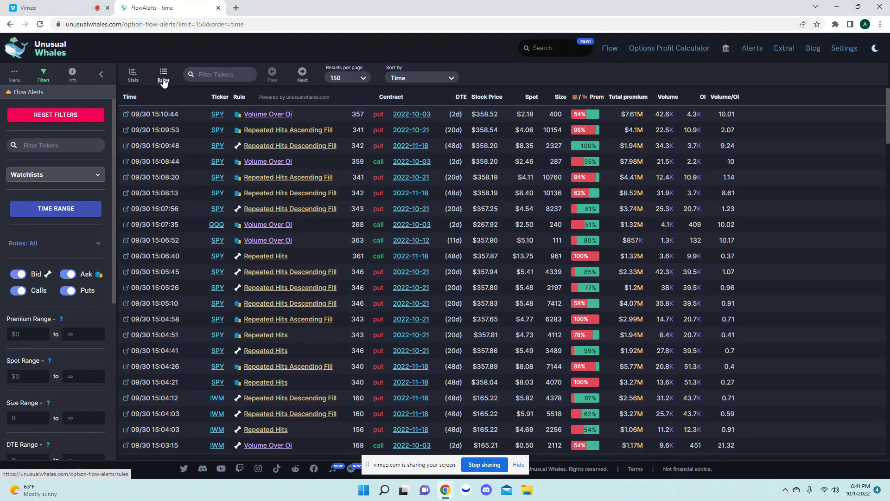
pyautogui.click(164, 73)
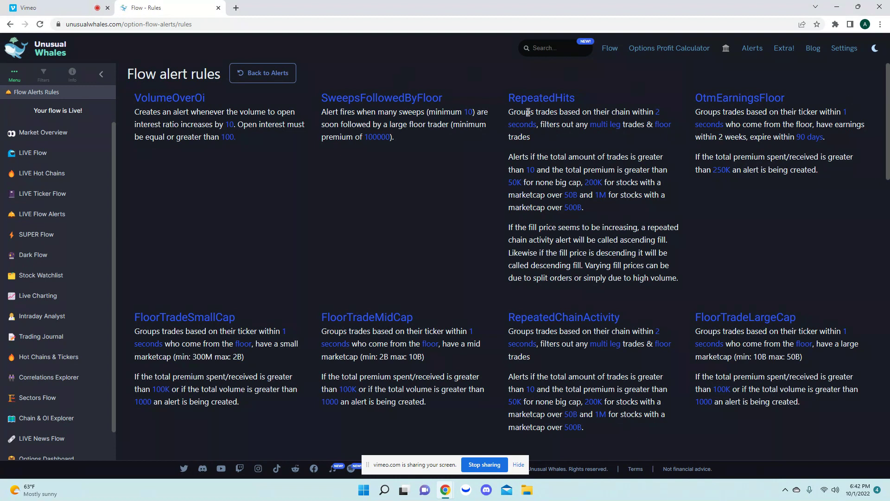
pyautogui.scroll(-5, 480, 141)
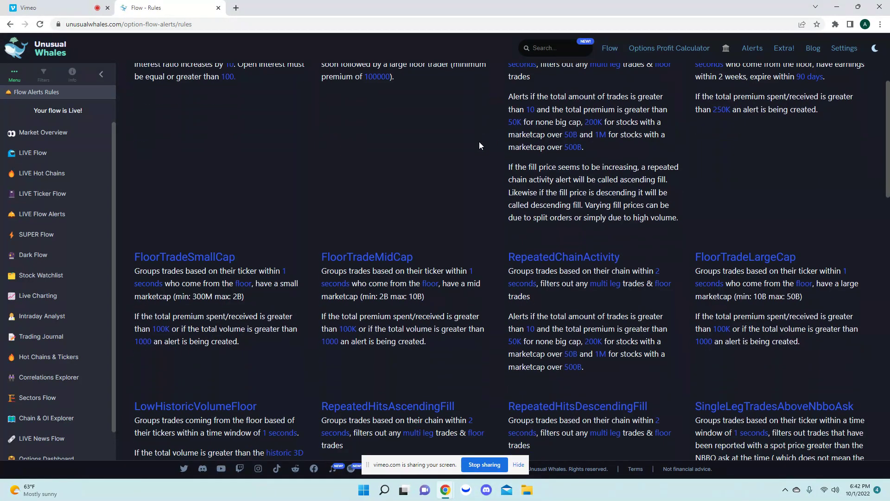
pyautogui.scroll(5, 480, 141)
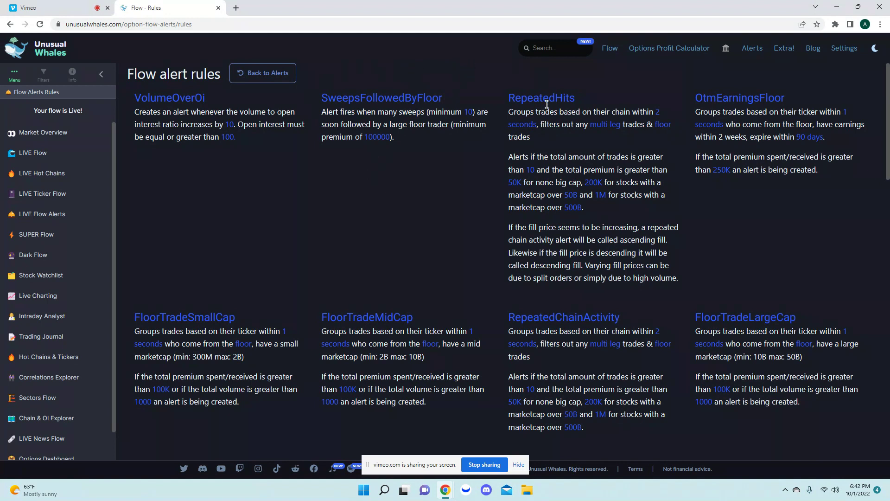
pyautogui.scroll(-2, 423, 83)
pyautogui.scroll(-2, 426, 110)
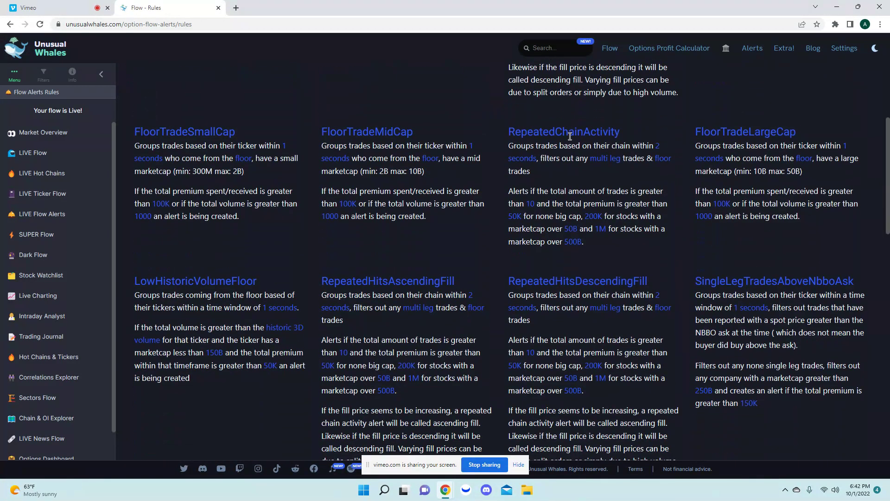
pyautogui.scroll(-2, 527, 115)
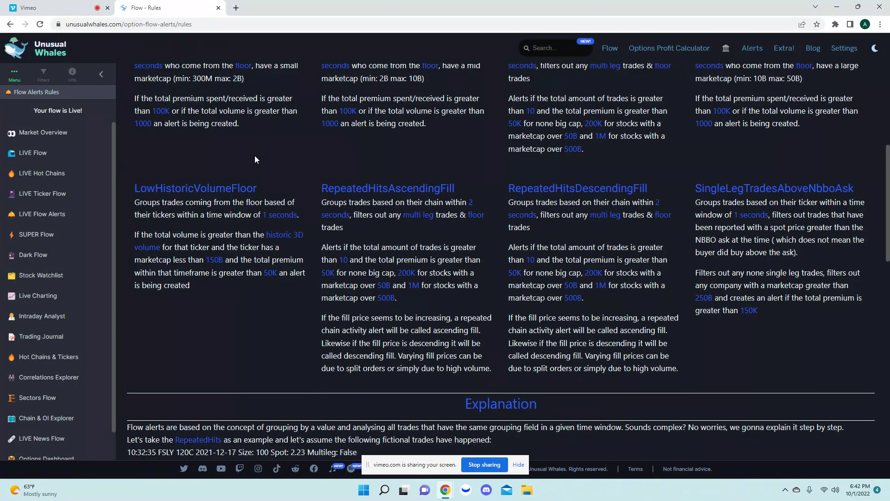
pyautogui.scroll(-4, 293, 156)
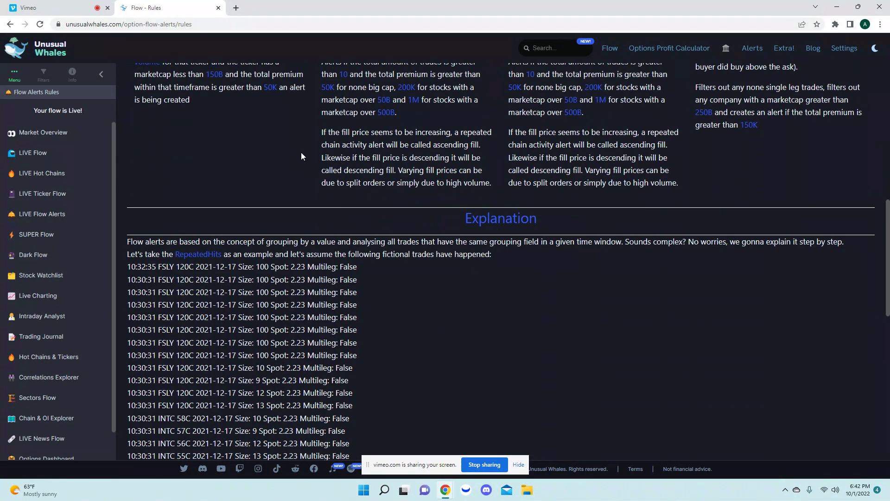
pyautogui.scroll(-2, 278, 156)
pyautogui.scroll(-8, 273, 129)
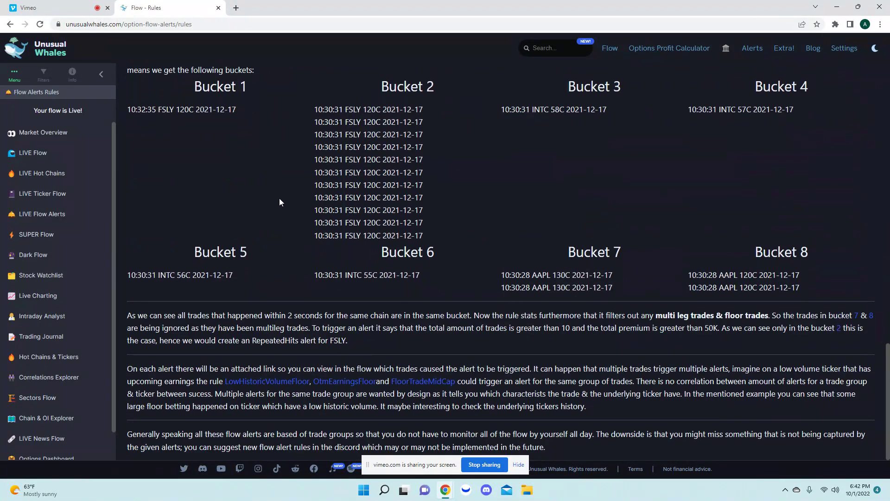
pyautogui.scroll(8, 280, 202)
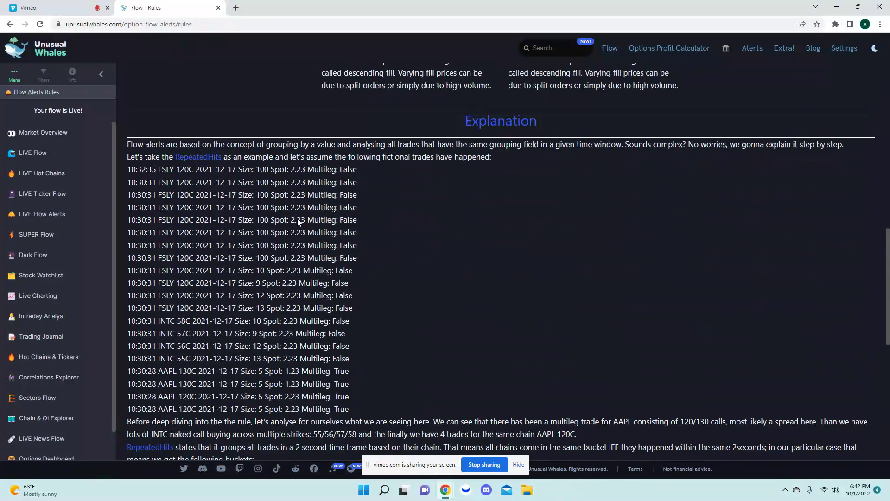
pyautogui.scroll(15, 298, 221)
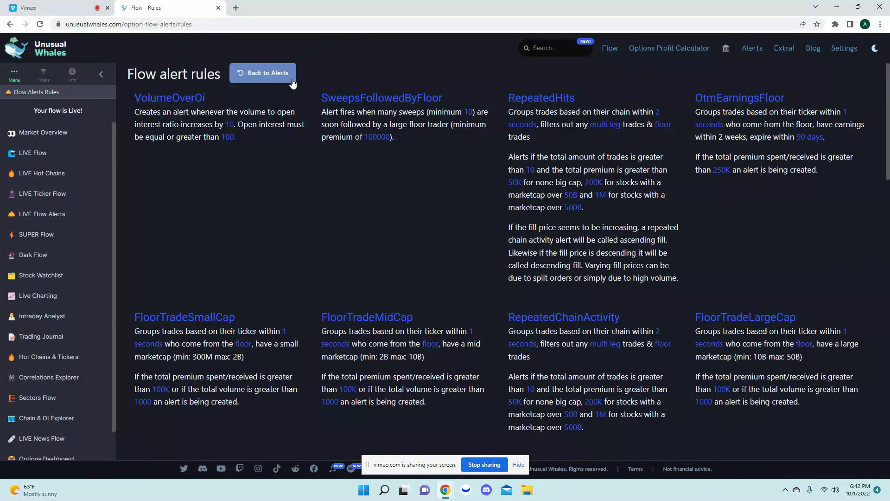
pyautogui.scroll(-10, 491, 194)
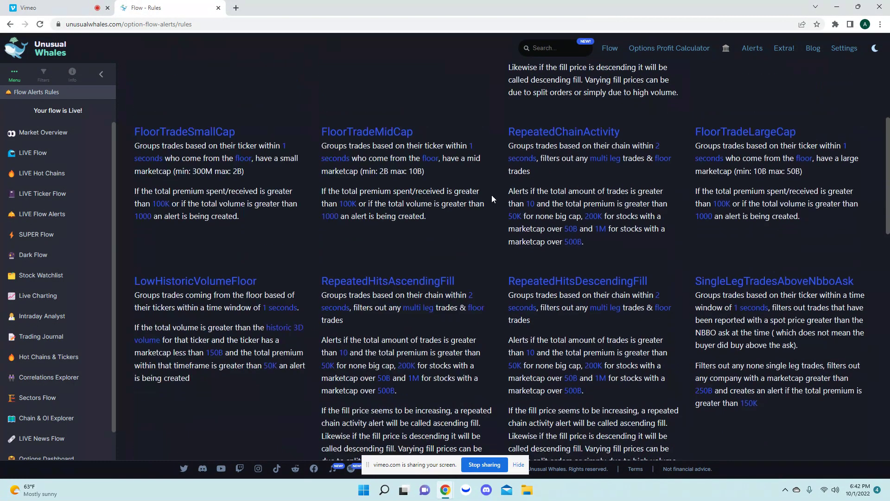
pyautogui.scroll(10, 482, 202)
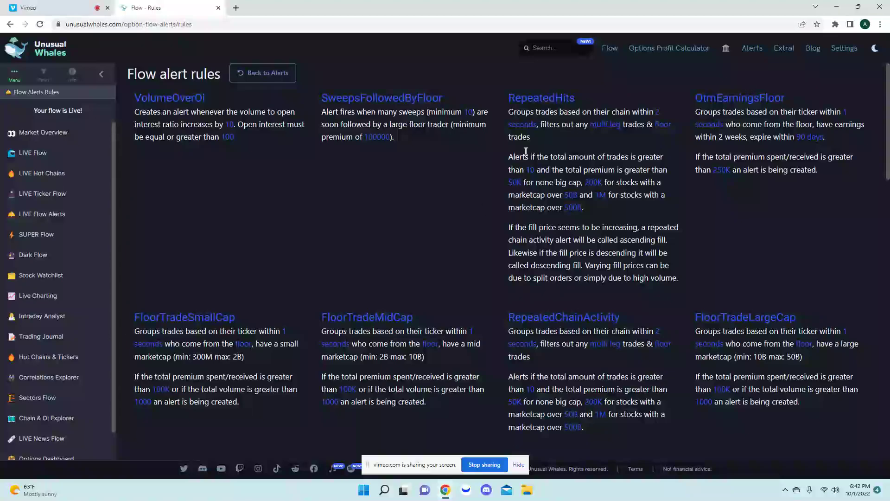
pyautogui.click(253, 73)
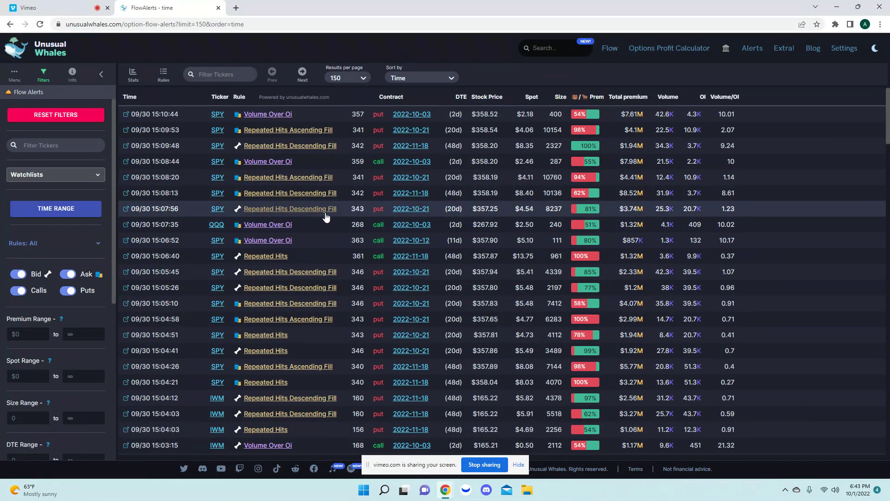
pyautogui.scroll(-2, 271, 126)
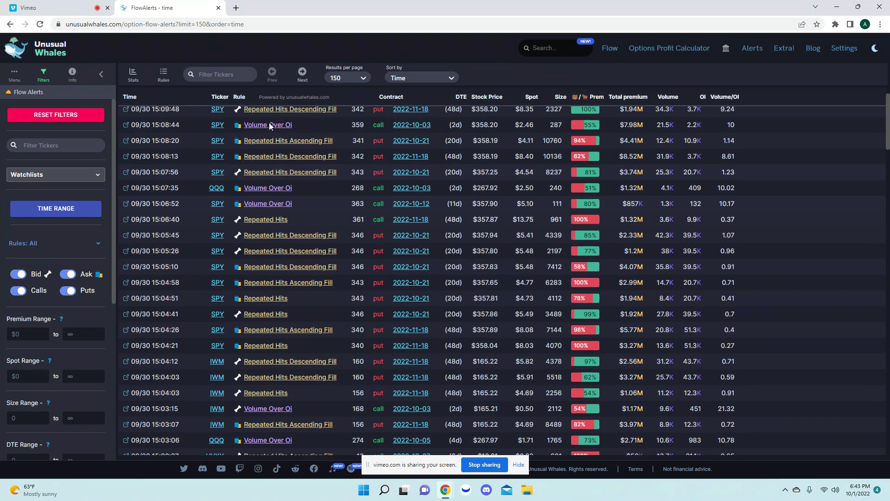
pyautogui.scroll(2, 269, 125)
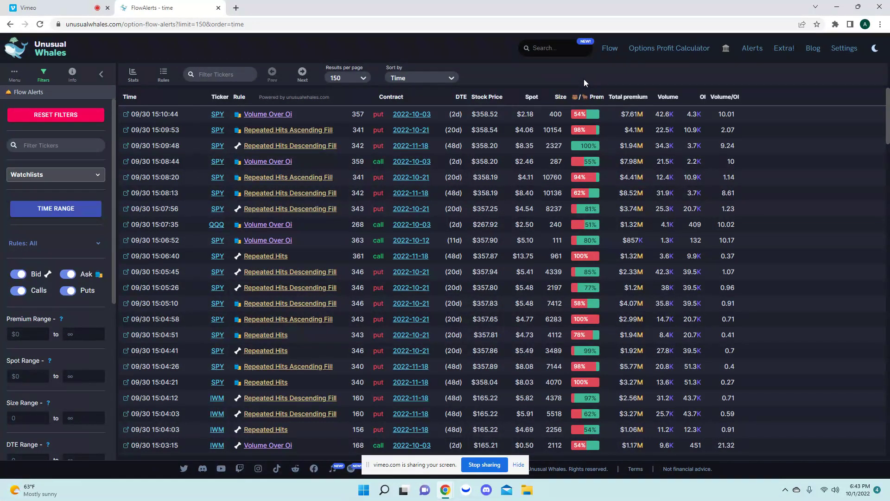
pyautogui.moveTo(586, 254)
pyautogui.scroll(-2, 562, 116)
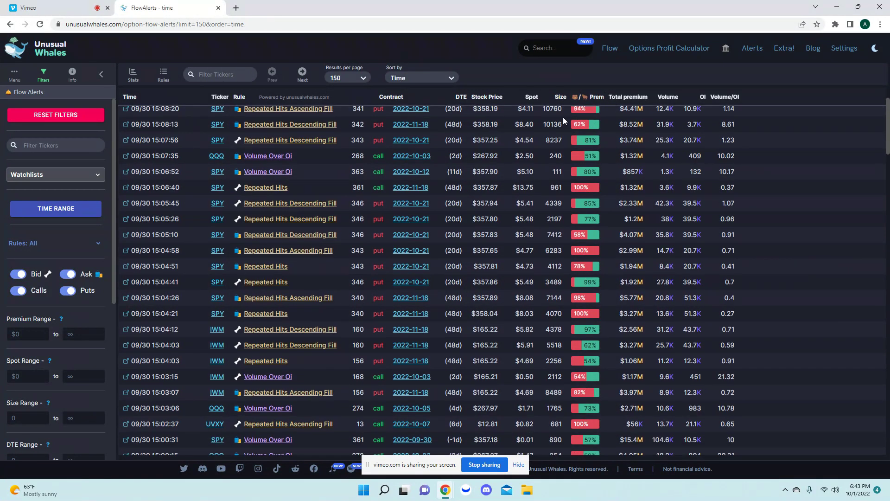
pyautogui.scroll(2, 564, 121)
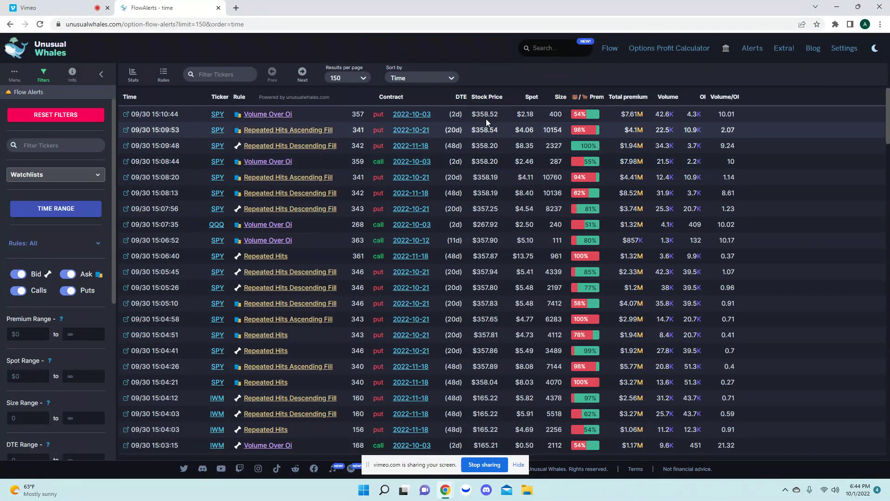
pyautogui.scroll(-2, 466, 131)
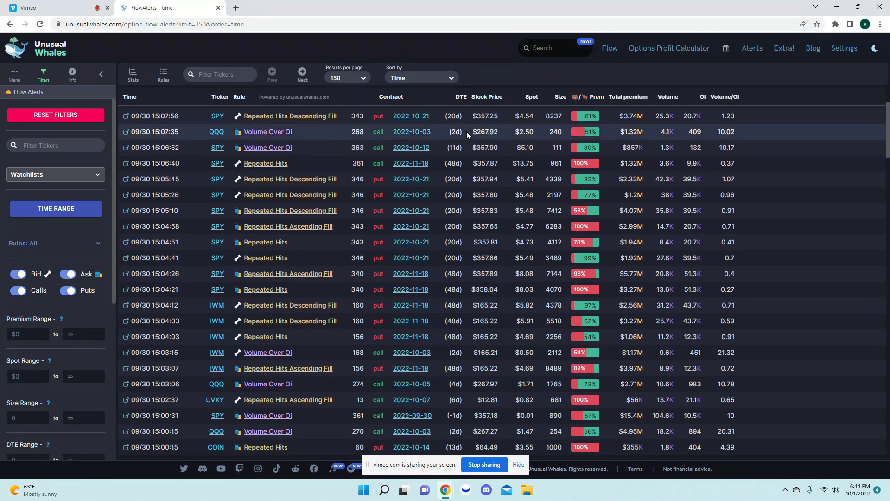
pyautogui.scroll(-2, 467, 132)
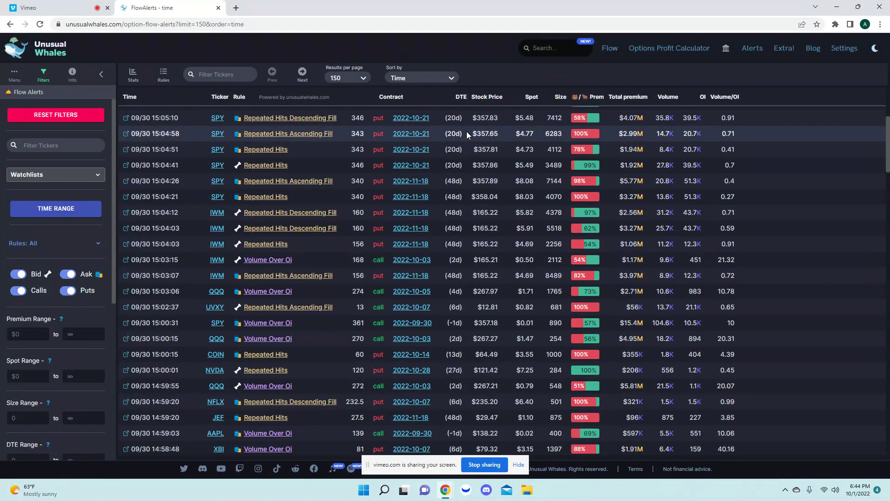
pyautogui.scroll(-1, 467, 131)
pyautogui.scroll(-1, 398, 246)
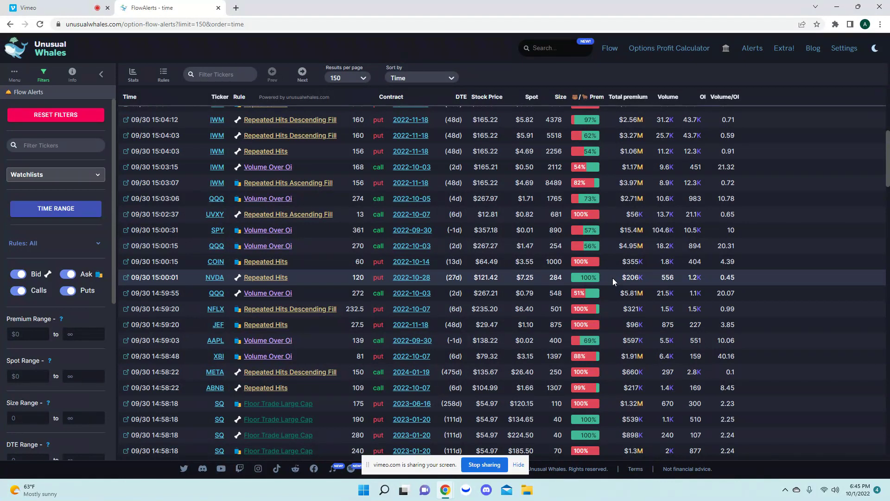
pyautogui.scroll(-3, 612, 277)
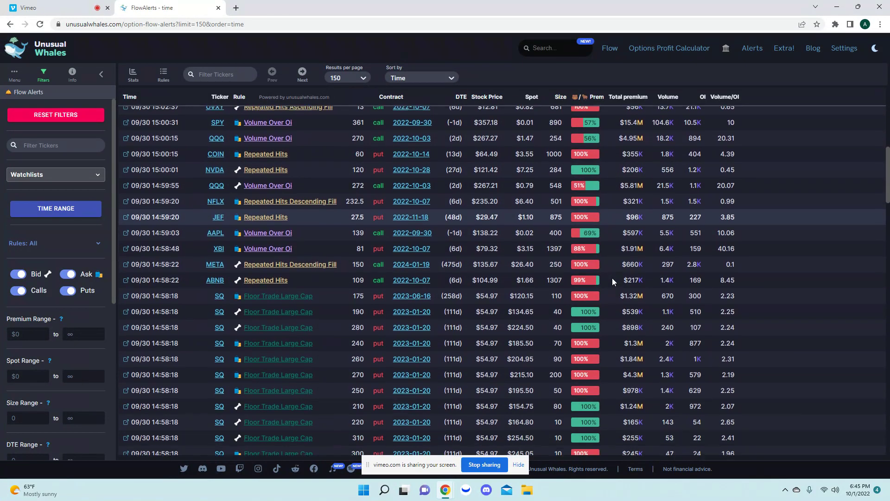
pyautogui.scroll(-3, 612, 280)
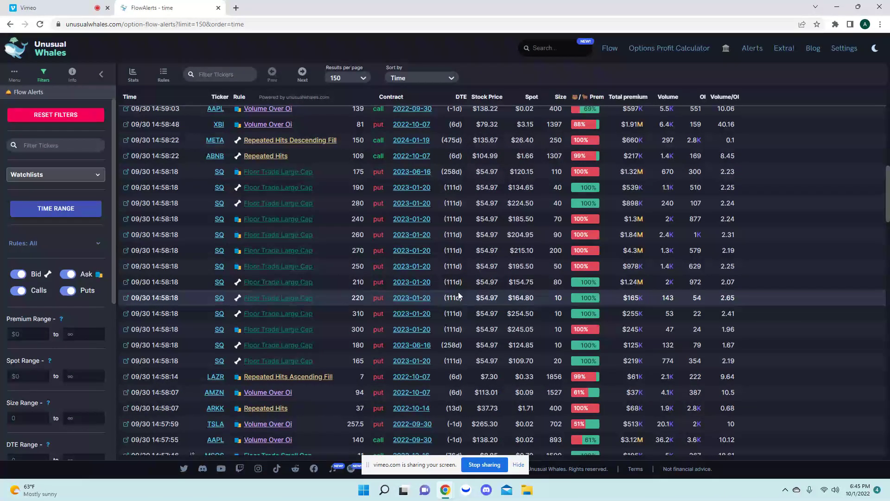
pyautogui.scroll(-3, 454, 292)
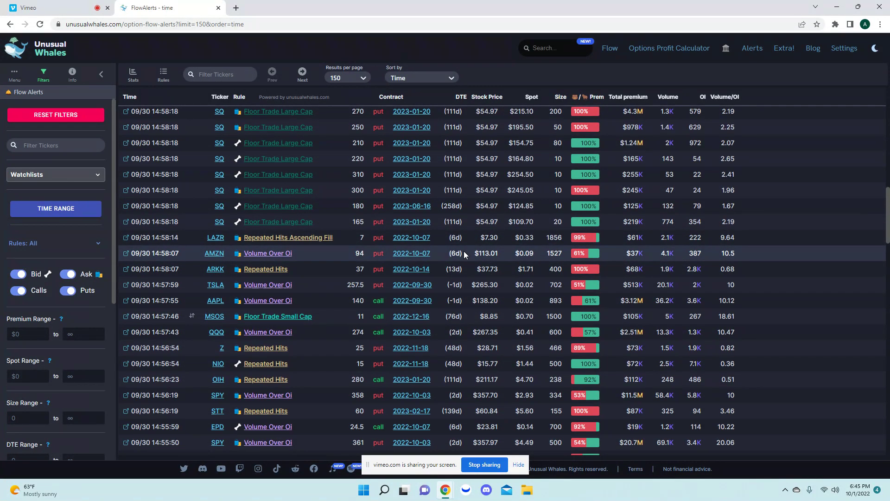
pyautogui.scroll(-4, 466, 255)
pyautogui.scroll(-5, 463, 253)
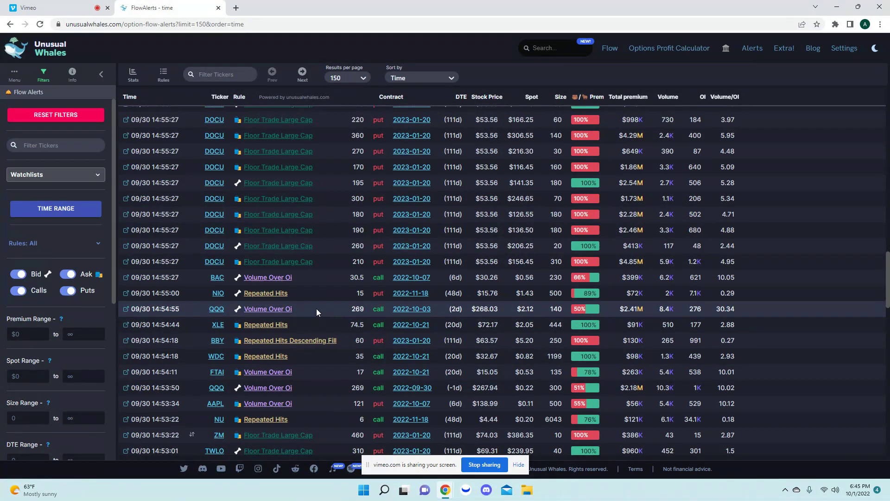
pyautogui.scroll(-1, 316, 308)
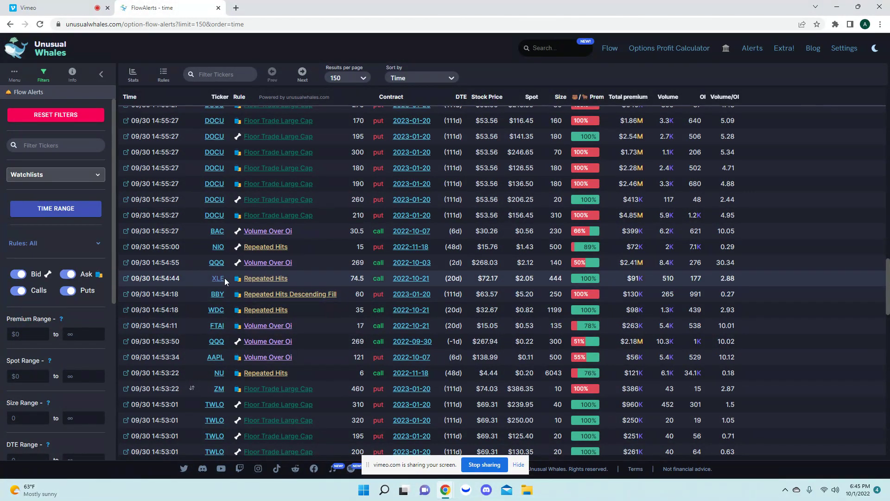
pyautogui.moveTo(579, 283)
pyautogui.click(267, 279)
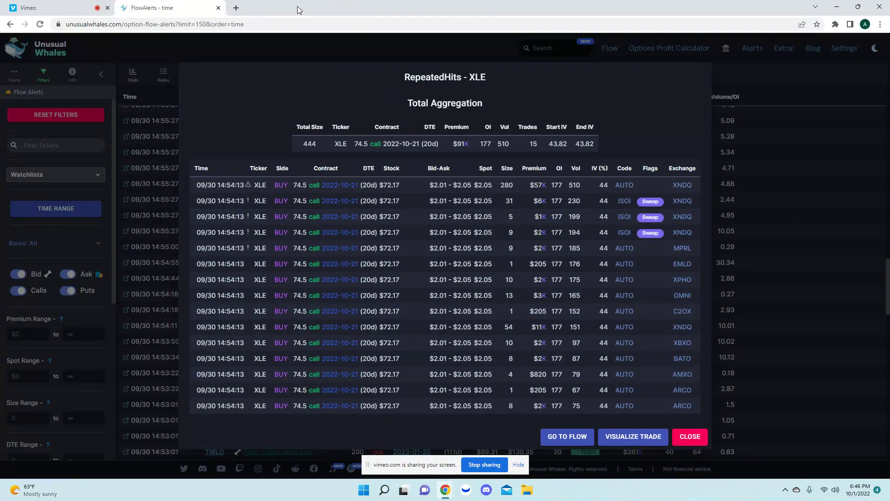
# Open a new browser tab on the Google start page.
pyautogui.click(236, 8)
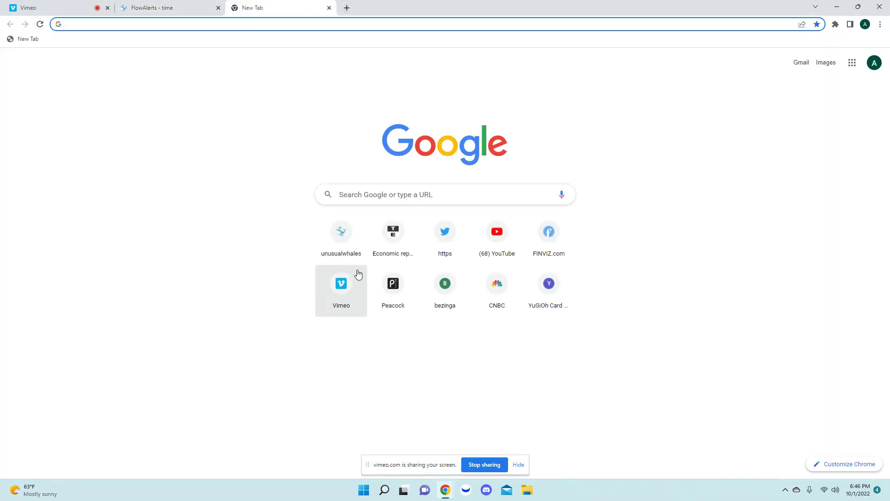
# Go to Unusual Whales' live options flow in the new tab and show its filter settings.
pyautogui.click(343, 233)
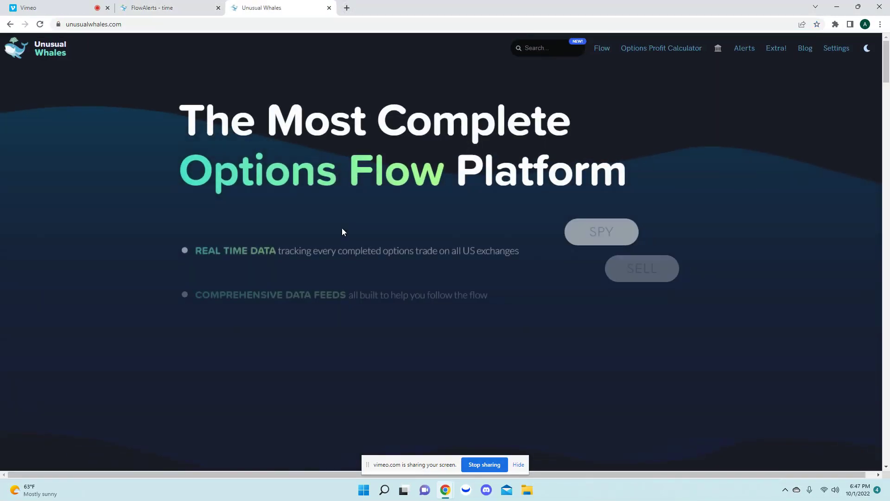
pyautogui.click(602, 52)
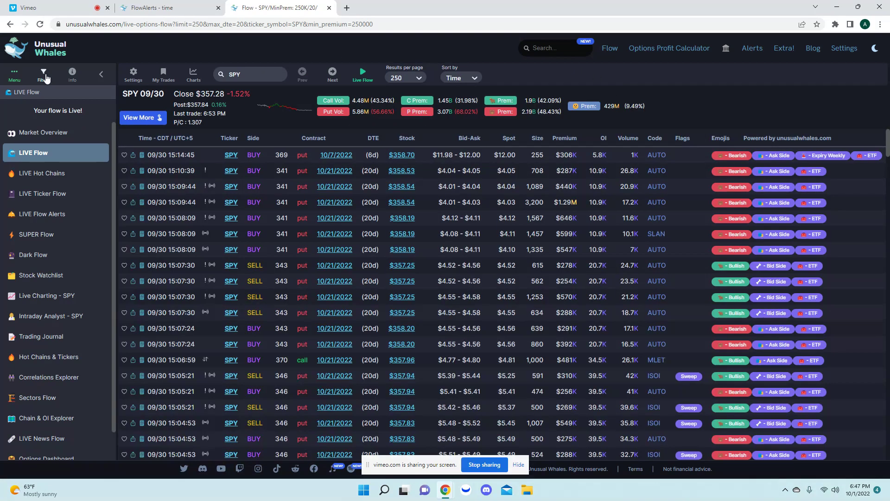
pyautogui.click(44, 74)
pyautogui.click(172, 7)
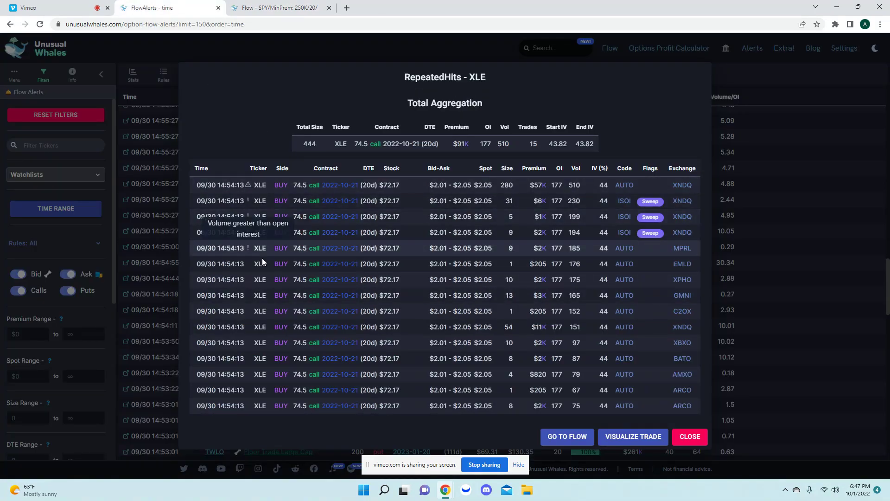
pyautogui.click(279, 9)
# Filter the live flow to ticker XLE with a maximum of 30 days to expiry.
pyautogui.doubleClick(28, 154)
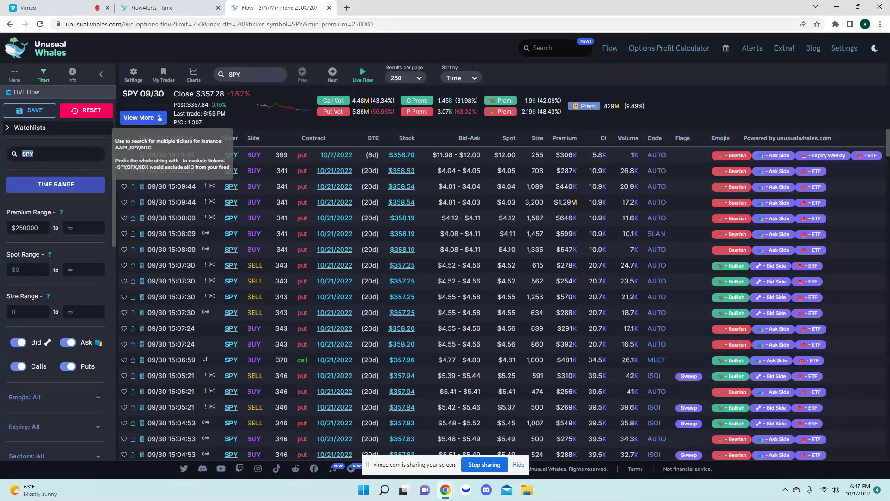
pyautogui.write('XLE')
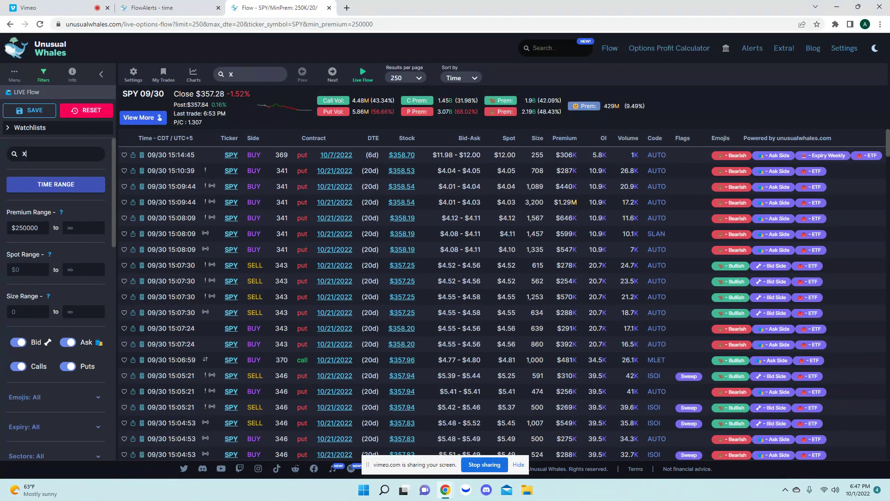
pyautogui.scroll(-4, 71, 293)
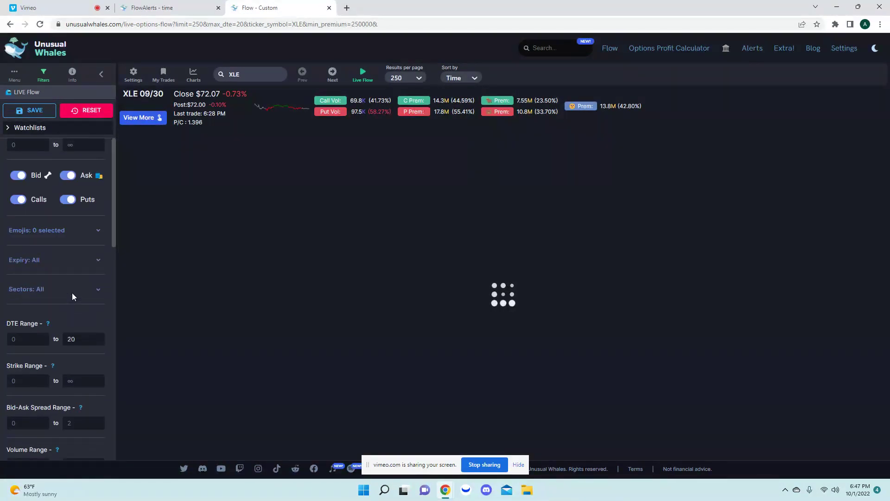
pyautogui.moveTo(85, 322); pyautogui.dragTo(41, 319)
pyautogui.write('3')
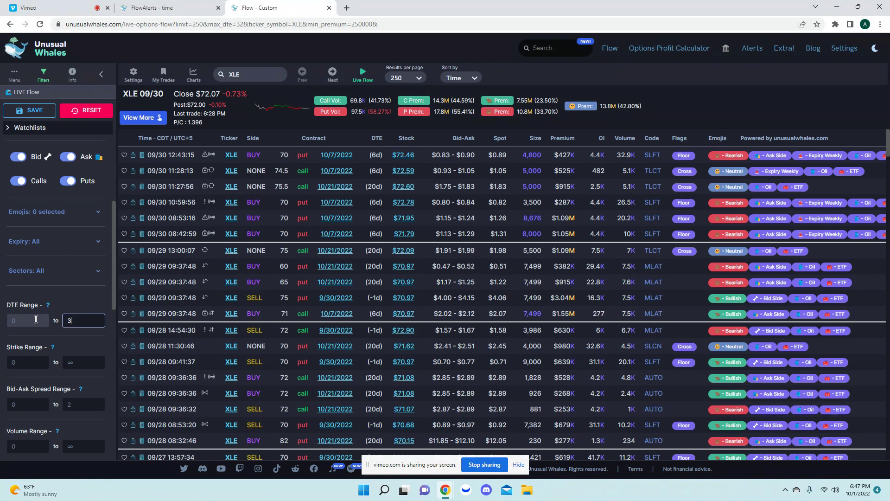
pyautogui.write('0')
pyautogui.scroll(4, 57, 182)
# Lower the XLE minimum premium from $250000 to $2000, revealing the repeated 74.5 call trades.
pyautogui.tripleClick(28, 227)
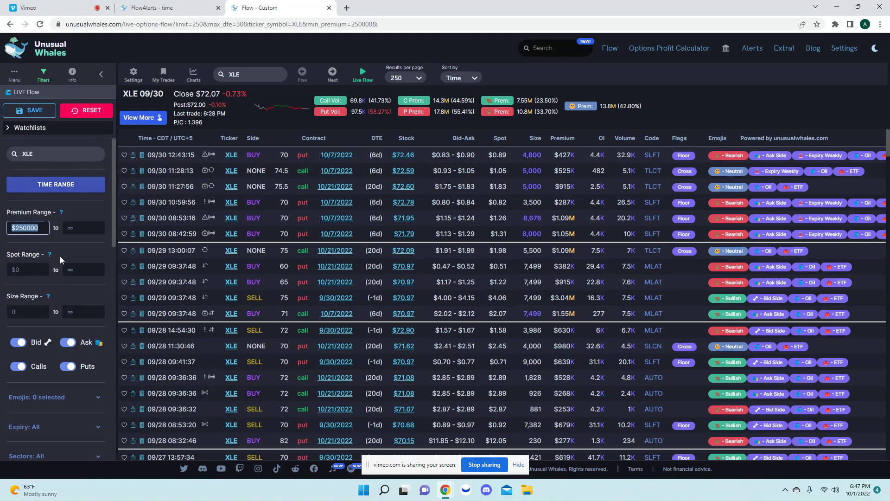
pyautogui.write('1500')
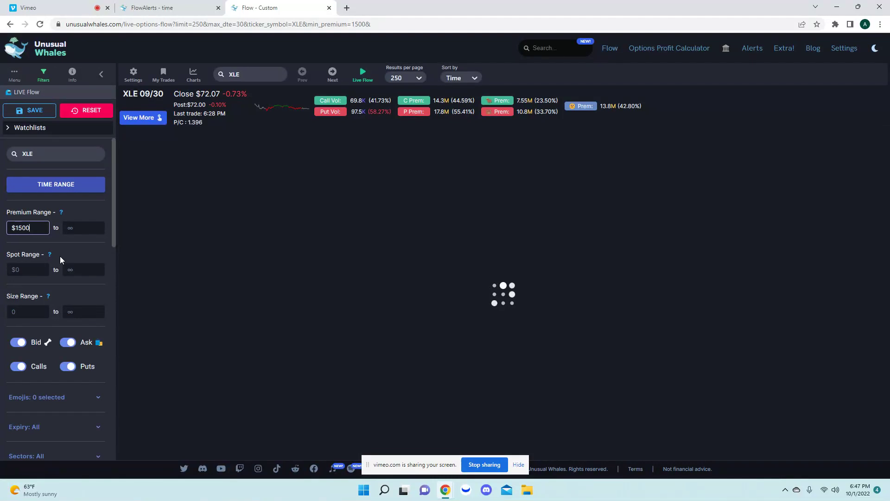
pyautogui.write('0')
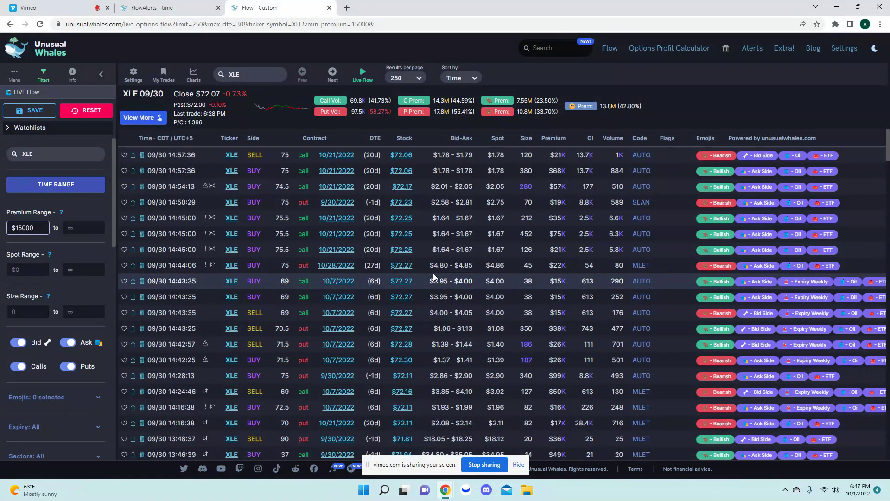
pyautogui.press('BackSpace')
pyautogui.press('BackSpace')
pyautogui.press('BackSpace')
pyautogui.press('BackSpace')
pyautogui.press('BackSpace')
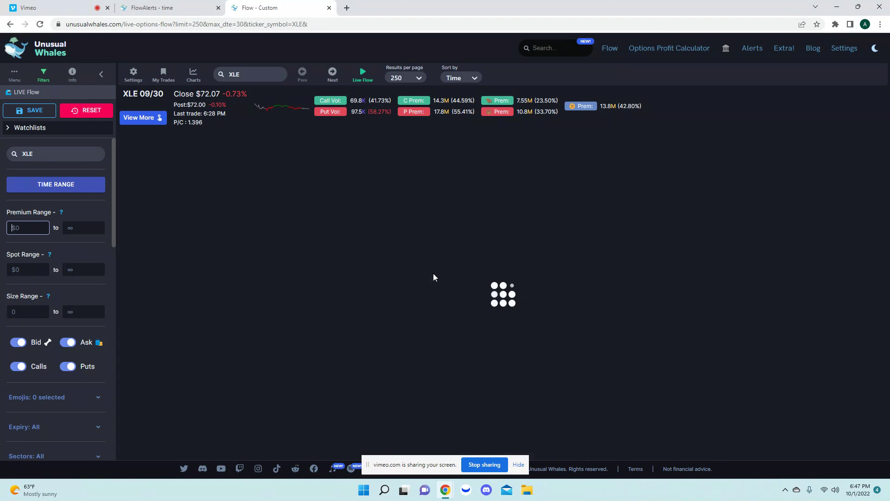
pyautogui.write('20')
pyautogui.press('BackSpace')
pyautogui.write('0')
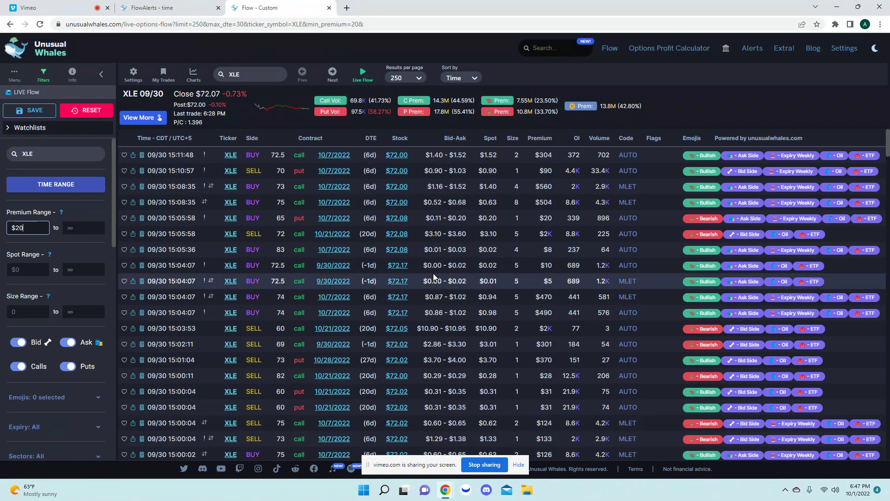
pyautogui.write('00')
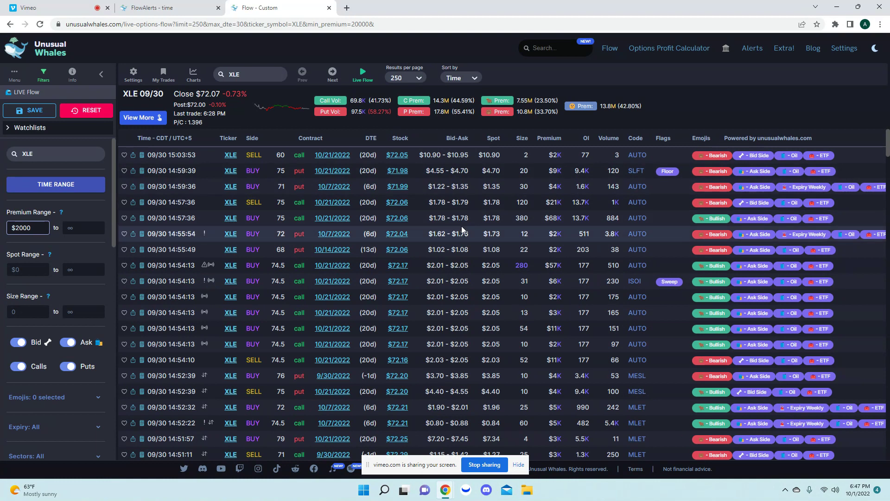
pyautogui.scroll(-1, 461, 227)
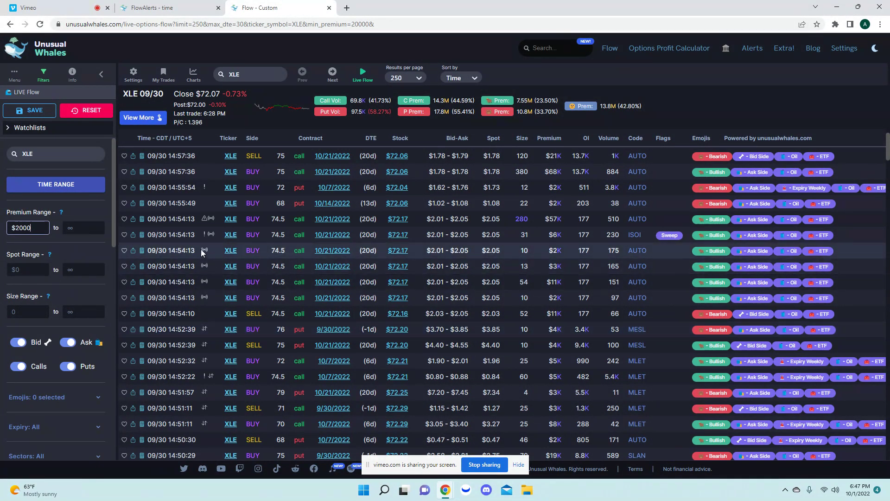
pyautogui.moveTo(205, 250)
pyautogui.click(205, 250)
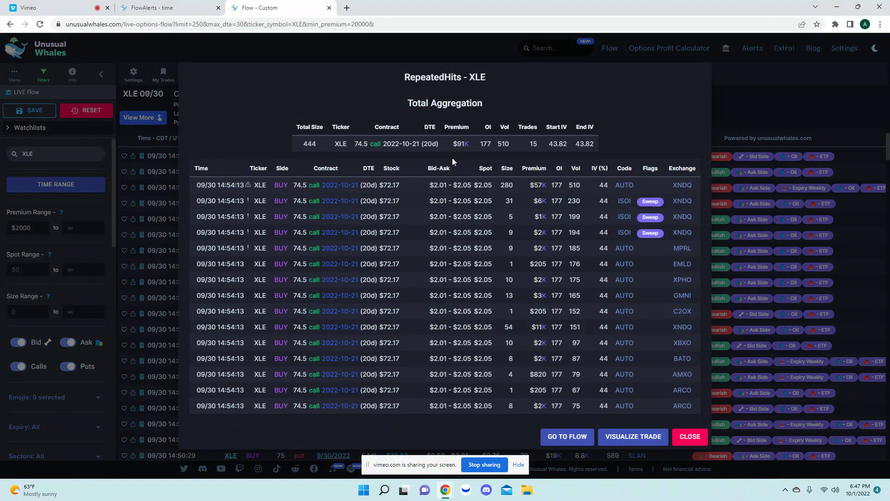
pyautogui.click(689, 436)
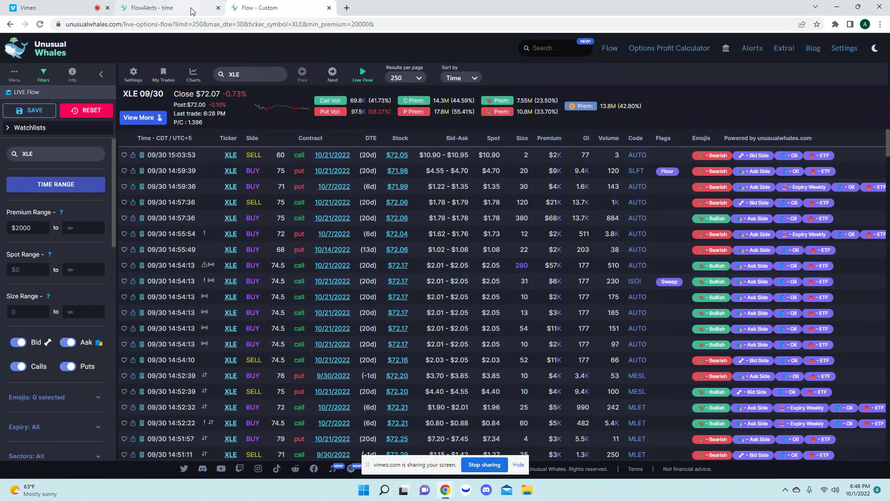
pyautogui.click(164, 6)
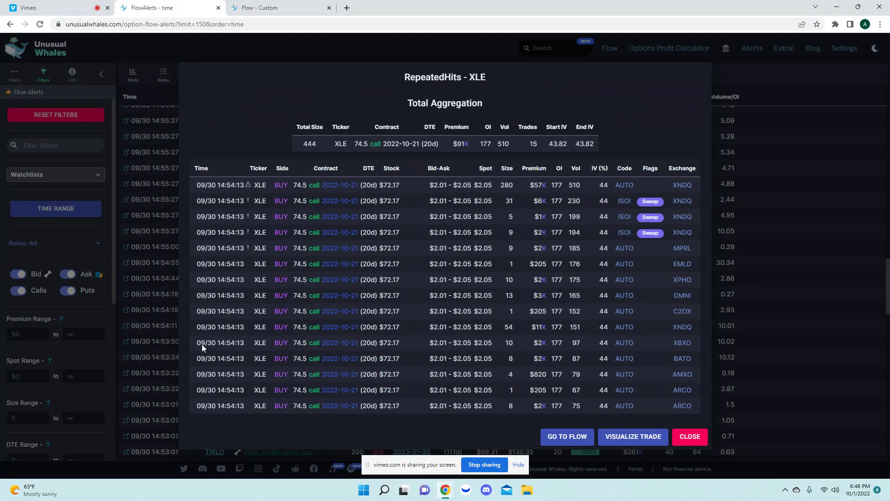
# Close the XLE breakdown and filter the Flow Alerts tickers to XLE.
pyautogui.click(690, 438)
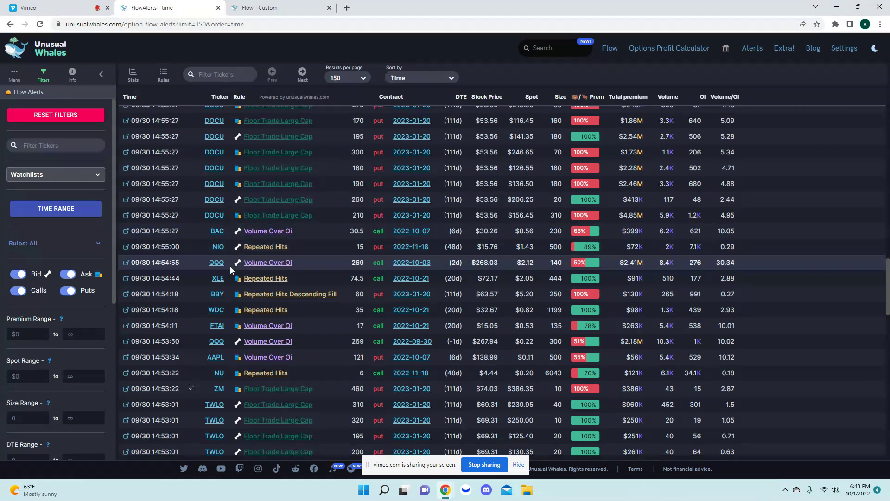
pyautogui.click(218, 74)
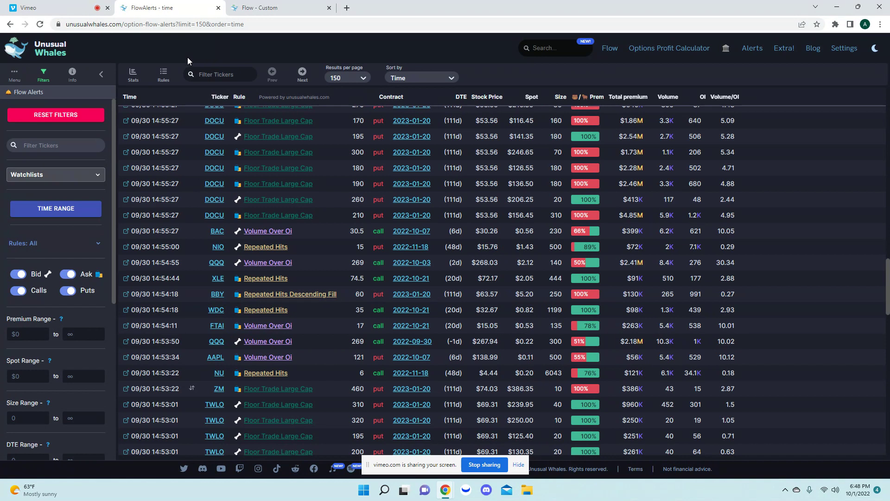
pyautogui.write('XLER')
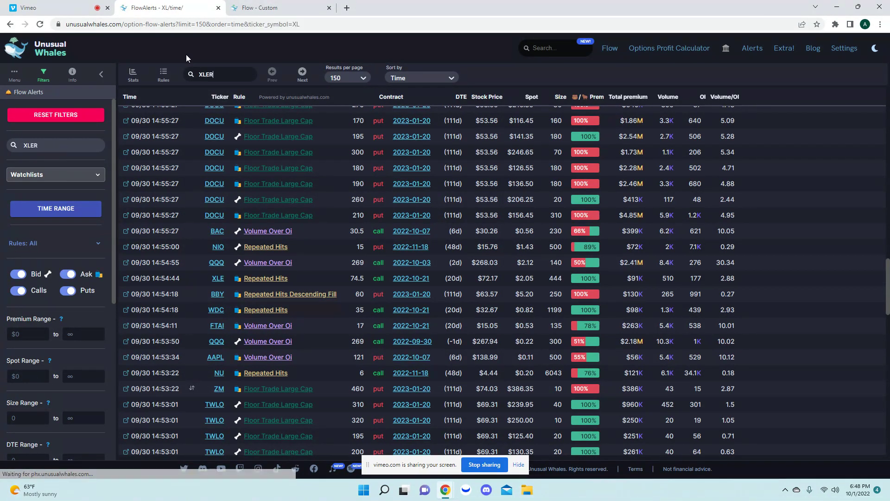
pyautogui.press('BackSpace')
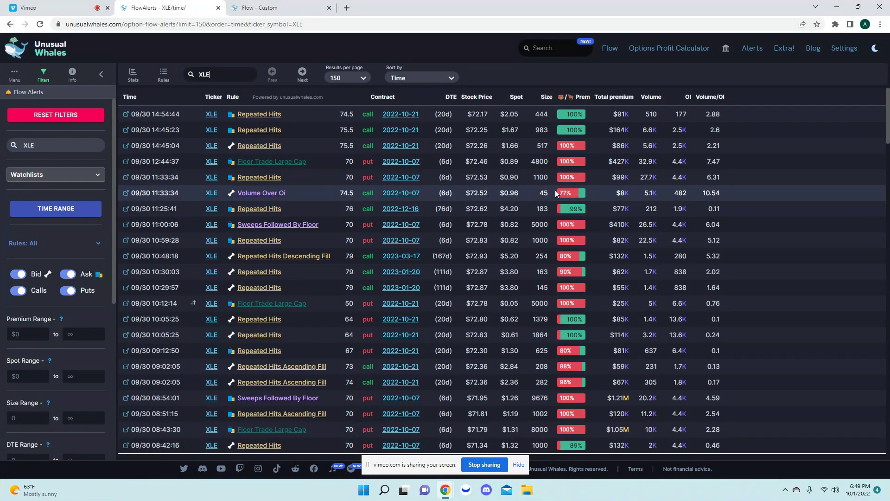
# Reload XLE alerts, review the 11:33:34 put alert breakdown, close it and reload again.
pyautogui.moveTo(571, 194)
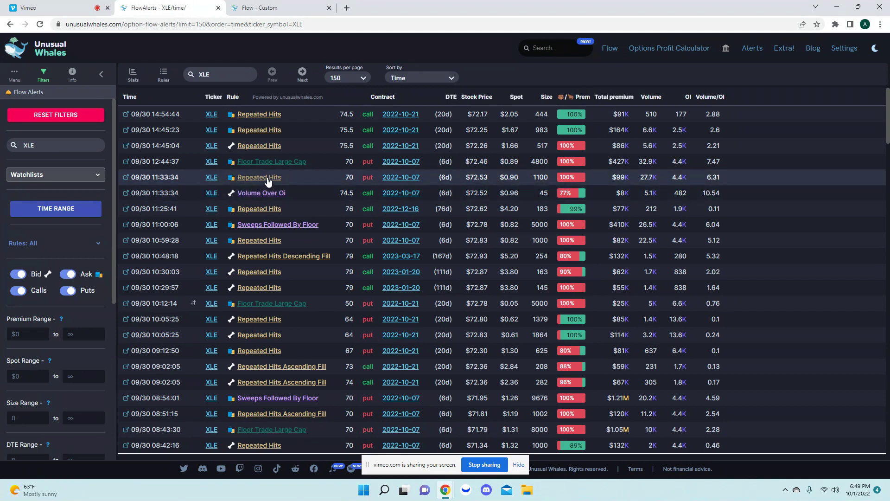
pyautogui.click(40, 24)
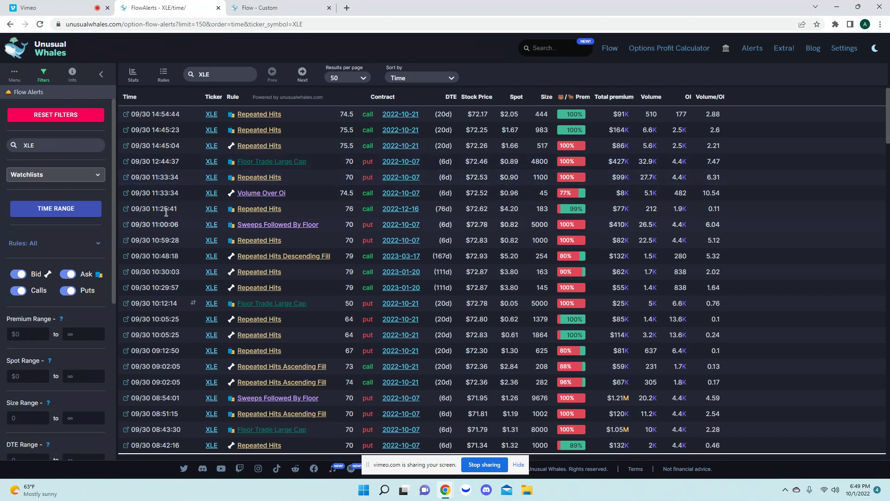
pyautogui.click(269, 179)
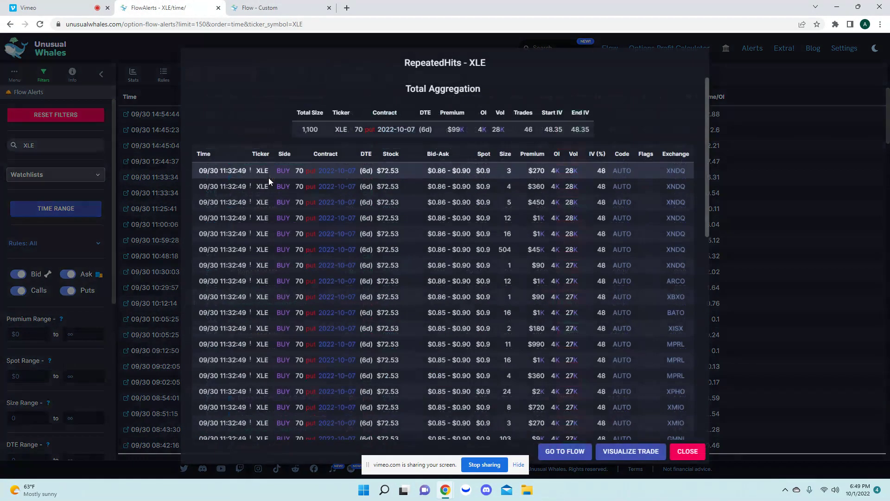
pyautogui.scroll(-10, 268, 177)
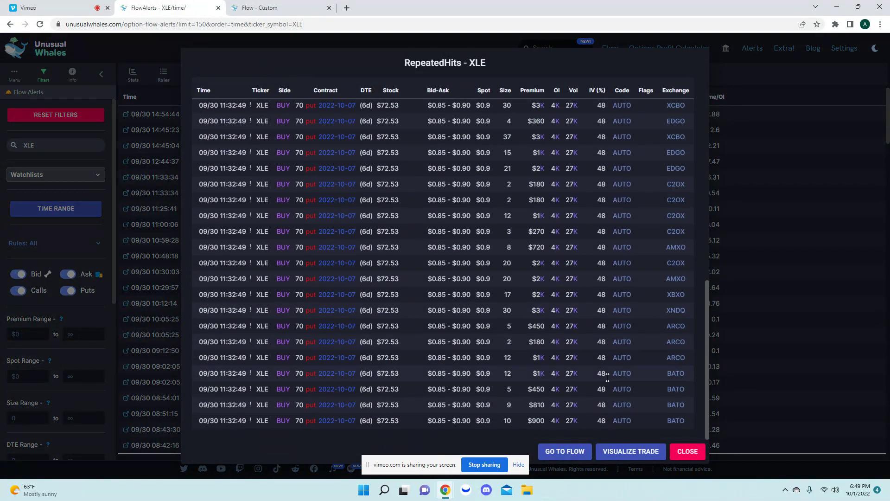
pyautogui.click(687, 451)
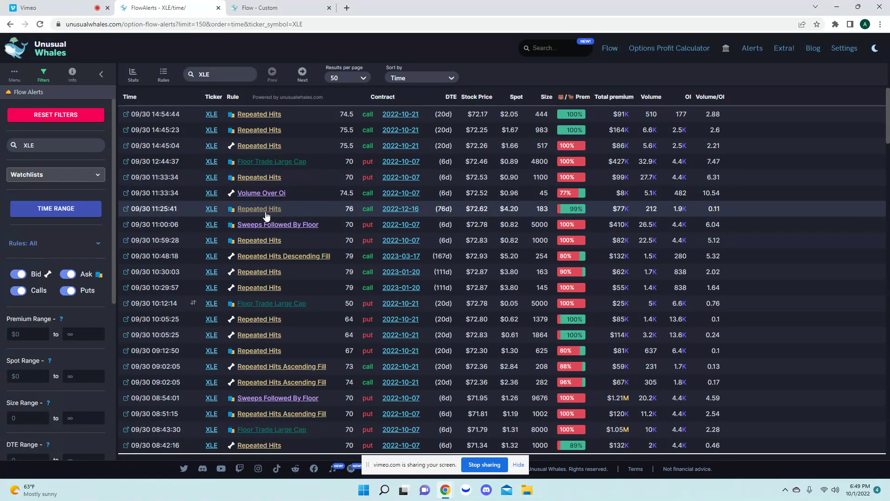
pyautogui.click(40, 27)
pyautogui.click(254, 212)
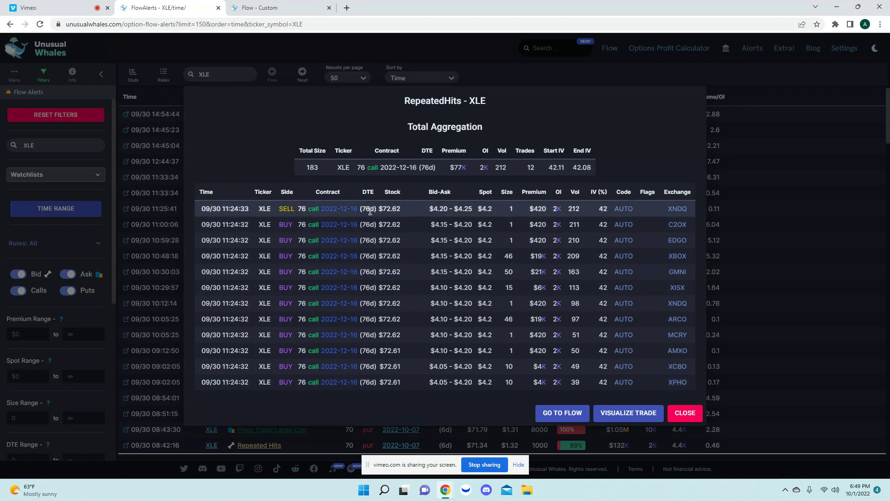
pyautogui.click(683, 413)
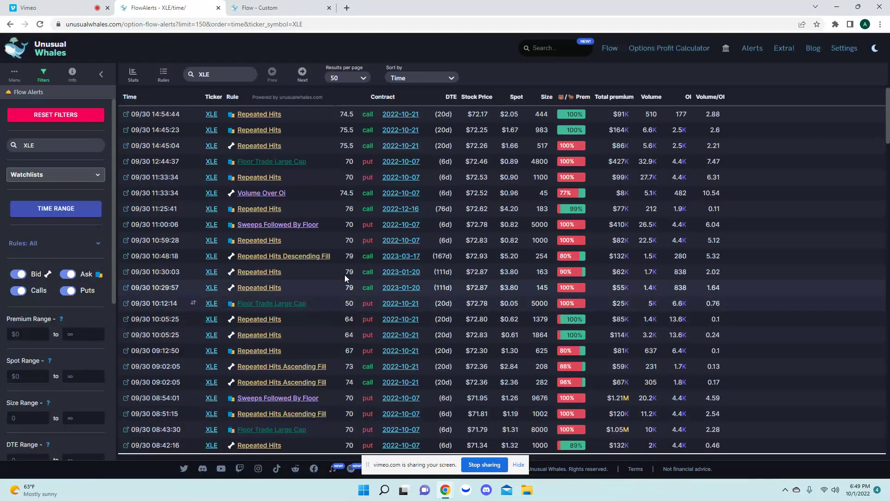
pyautogui.moveTo(583, 244)
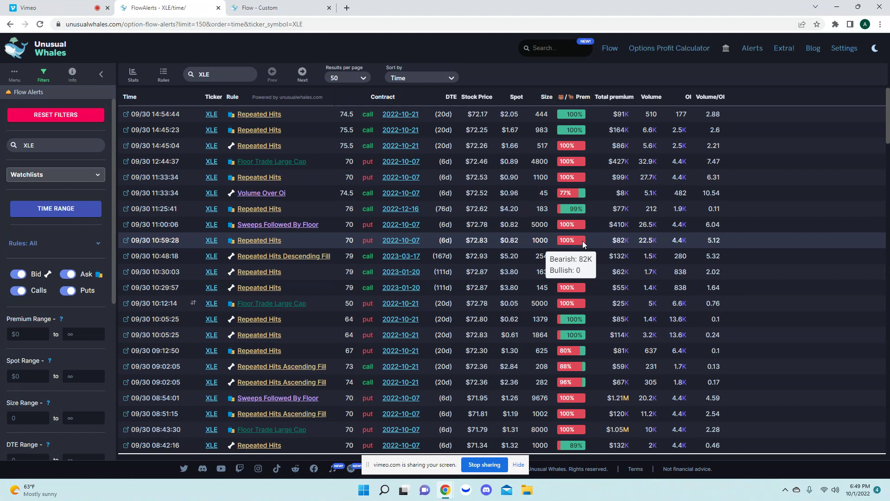
pyautogui.click(298, 367)
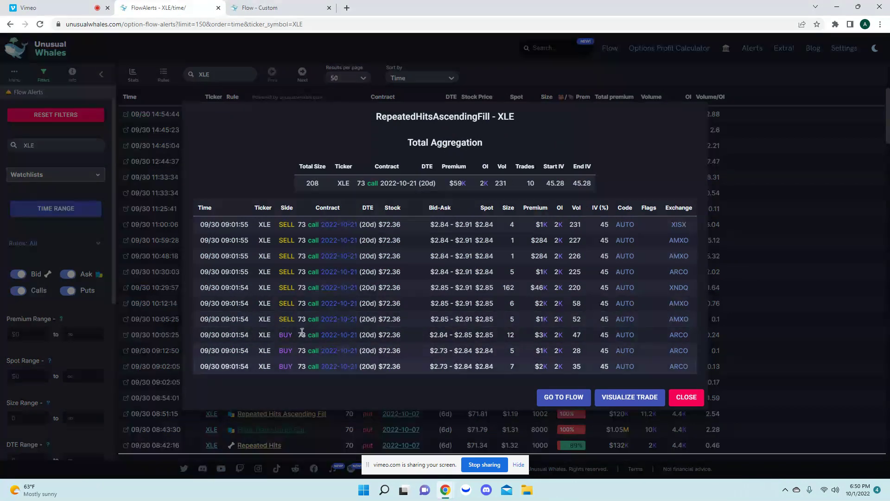
pyautogui.click(680, 404)
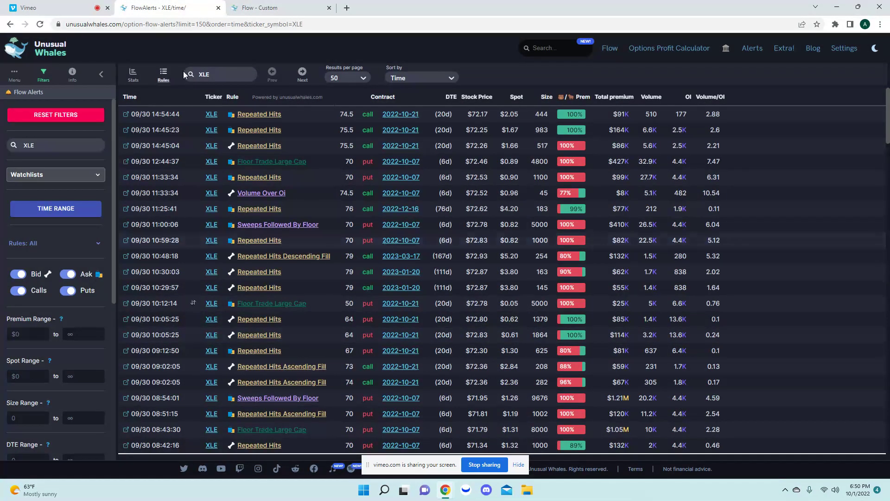
# Replace XLE with GOLD in the Flow Alerts ticker filter.
pyautogui.doubleClick(204, 75)
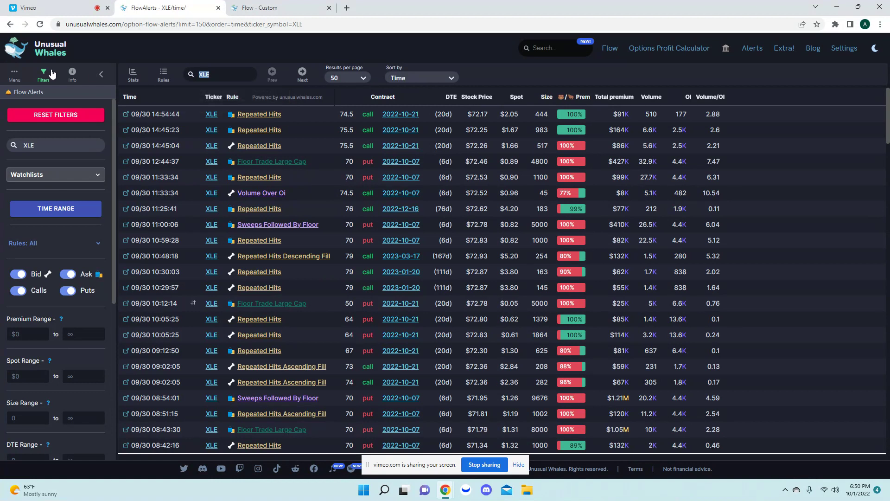
pyautogui.press('BackSpace')
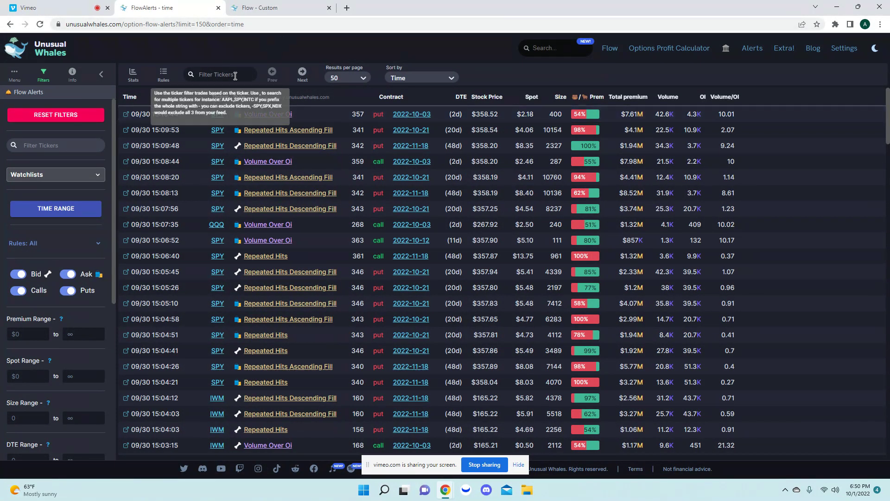
pyautogui.write('GOLD')
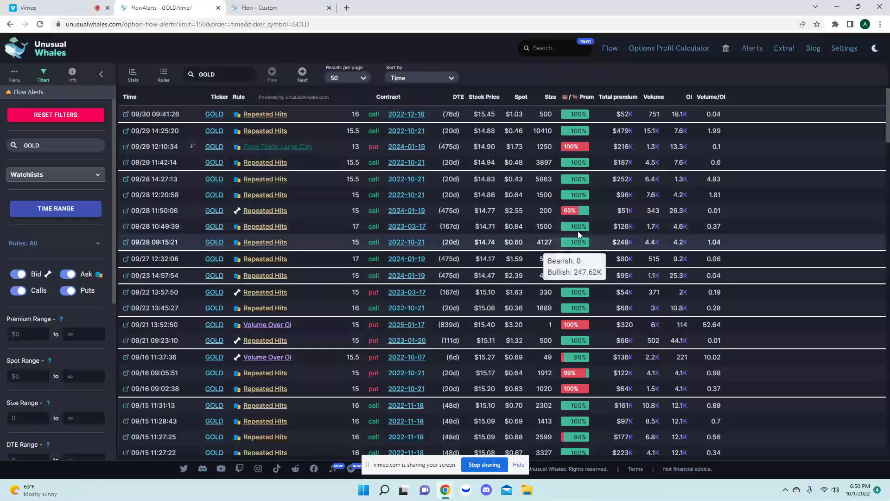
pyautogui.moveTo(579, 230)
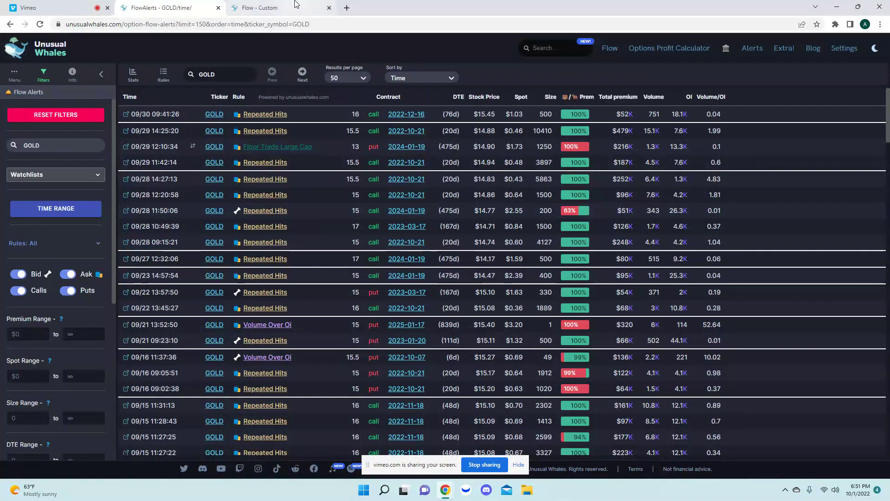
# Switch the custom live flow ticker filter from XLE to GOLD.
pyautogui.click(275, 9)
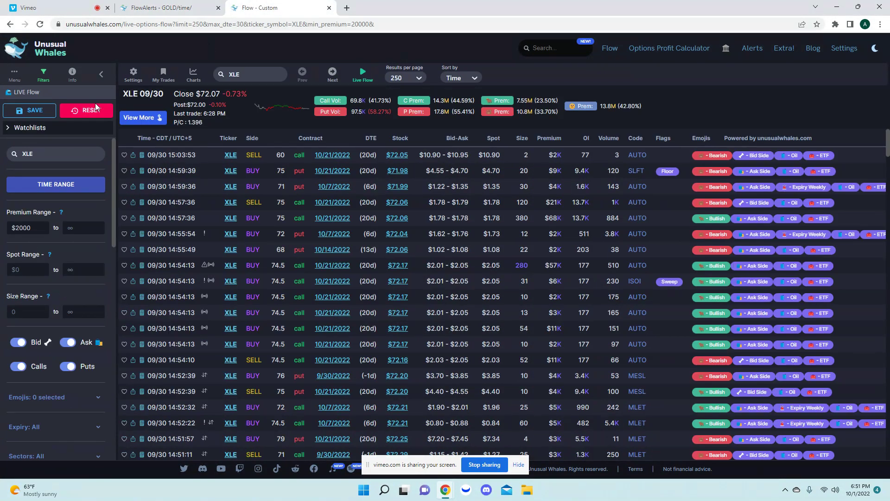
pyautogui.doubleClick(73, 153)
pyautogui.write('GOL')
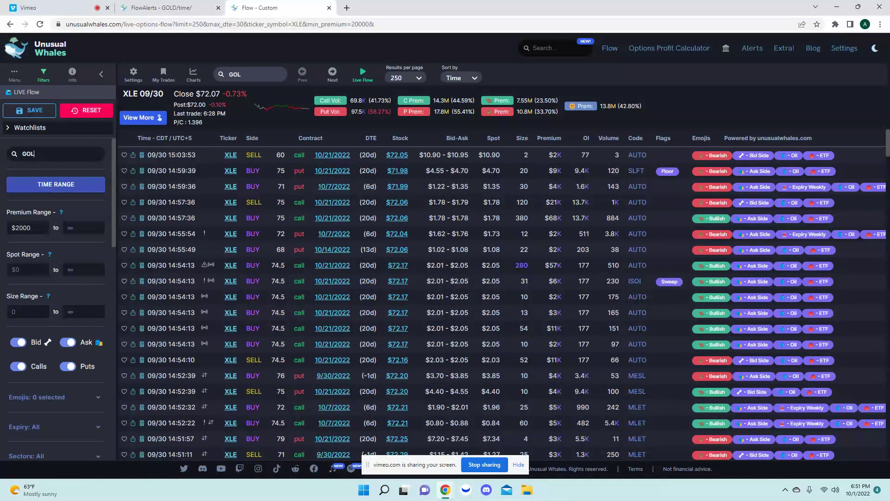
pyautogui.write('D')
pyautogui.press('Return')
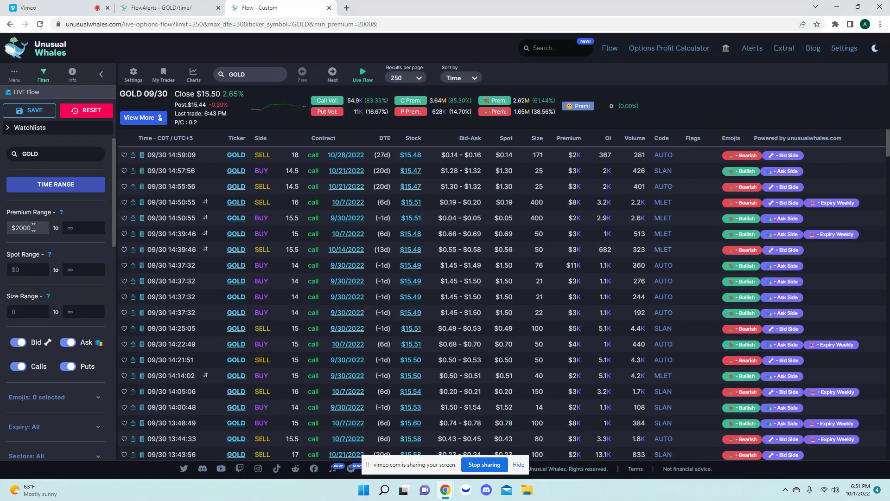
# Raise the GOLD live flow minimum premium from $2000 to $30000.
pyautogui.doubleClick(26, 227)
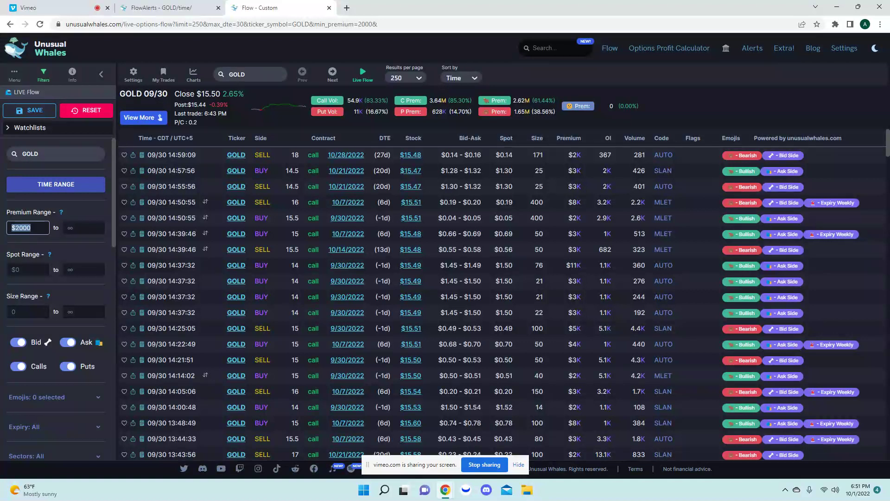
pyautogui.write('30')
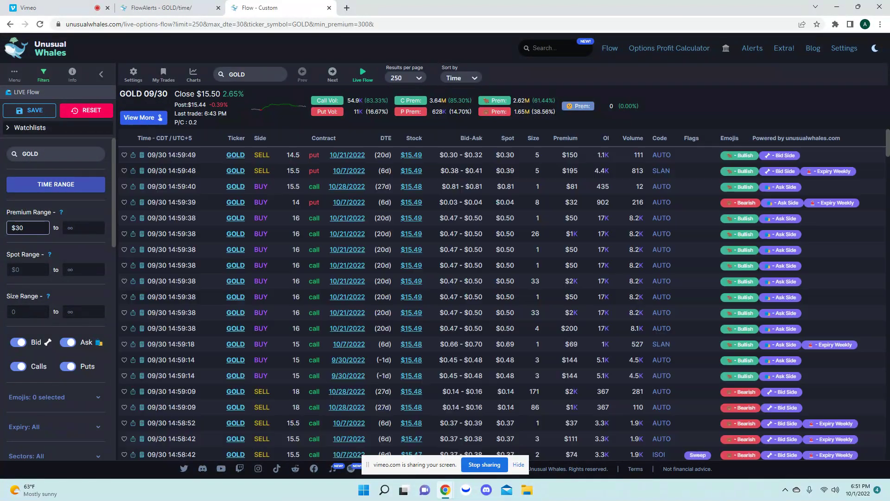
pyautogui.write('000')
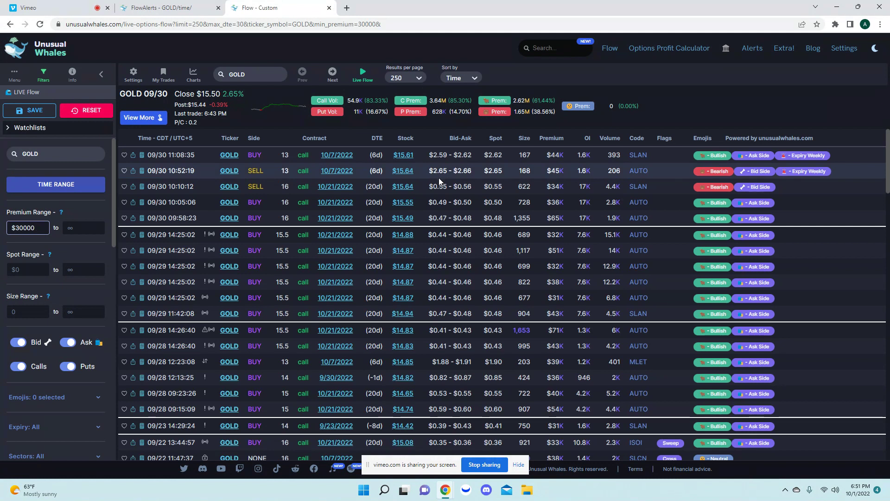
pyautogui.scroll(-1, 439, 177)
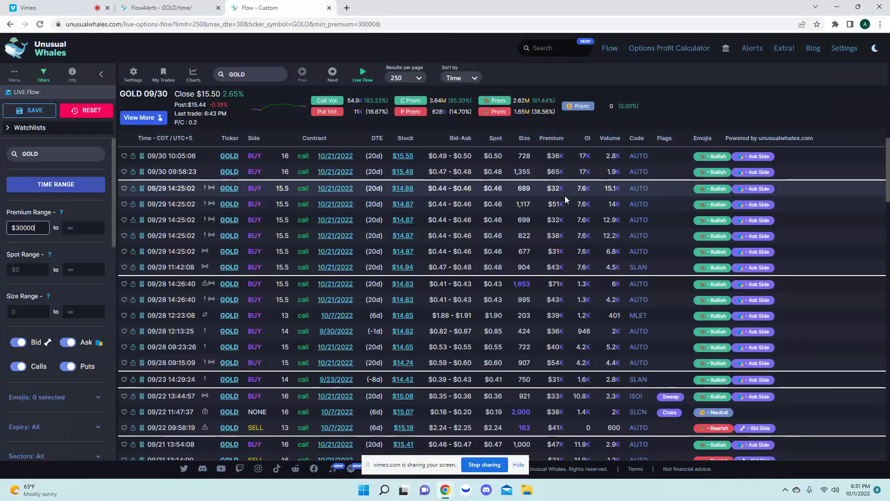
pyautogui.scroll(1, 558, 323)
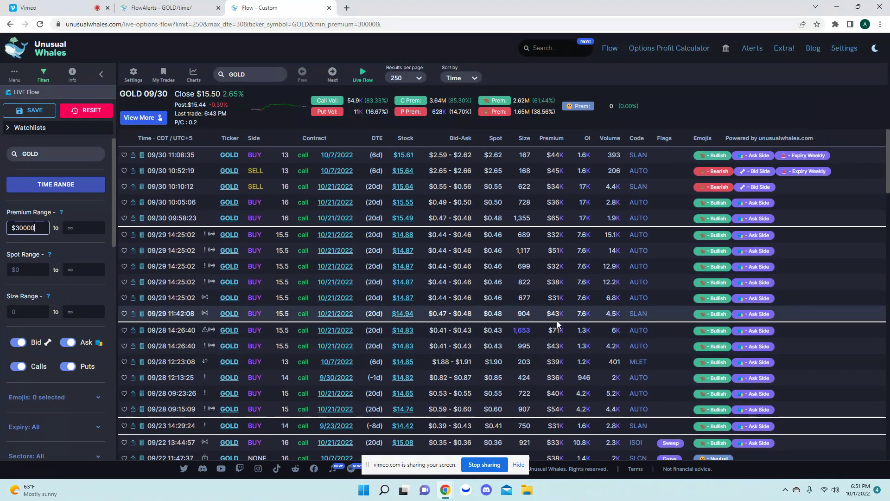
pyautogui.scroll(-1, 538, 310)
pyautogui.scroll(1, 580, 338)
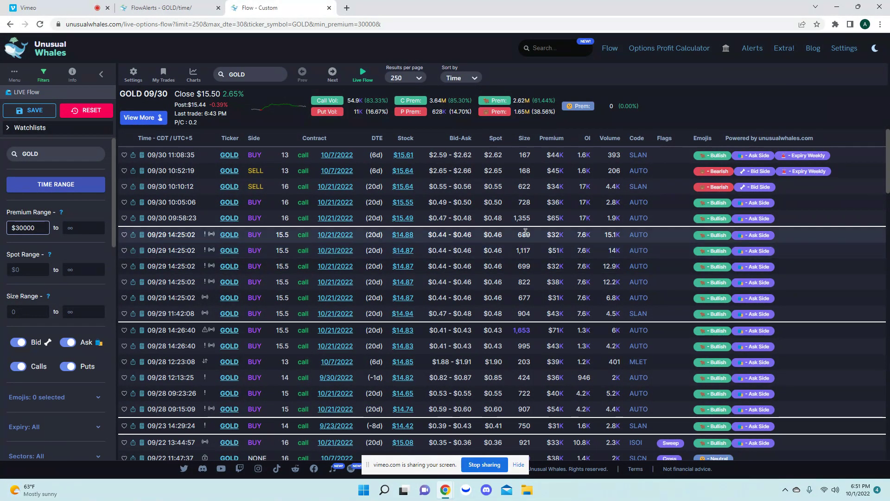
pyautogui.moveTo(43, 228); pyautogui.dragTo(25, 227)
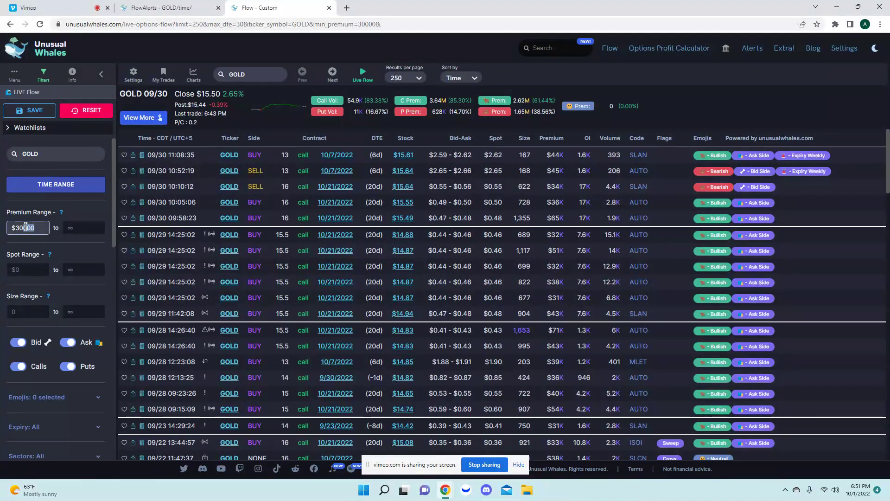
pyautogui.scroll(-3, 70, 259)
pyautogui.doubleClick(70, 366)
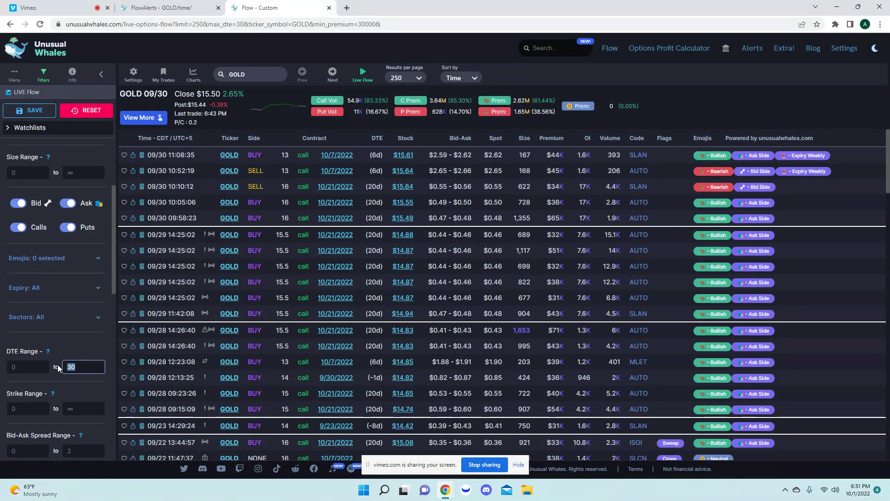
pyautogui.click(173, 10)
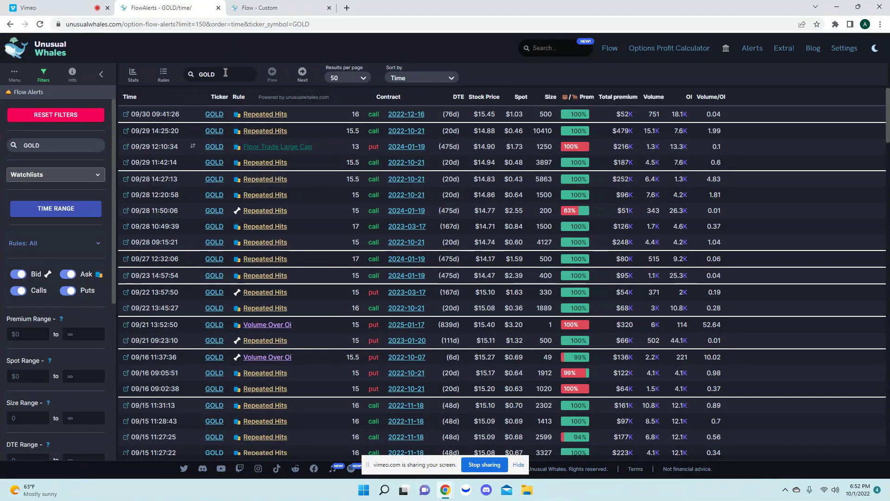
# Clear the GOLD filter and browse all-ticker alerts, including many SQ Floor Trade Large Cap puts.
pyautogui.press('BackSpace')
pyautogui.press('BackSpace')
pyautogui.press('BackSpace')
pyautogui.press('BackSpace')
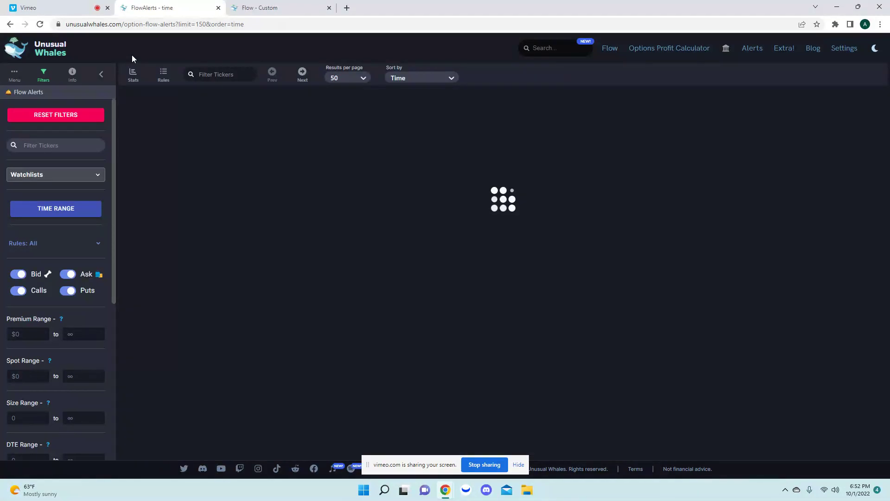
pyautogui.scroll(-2, 159, 193)
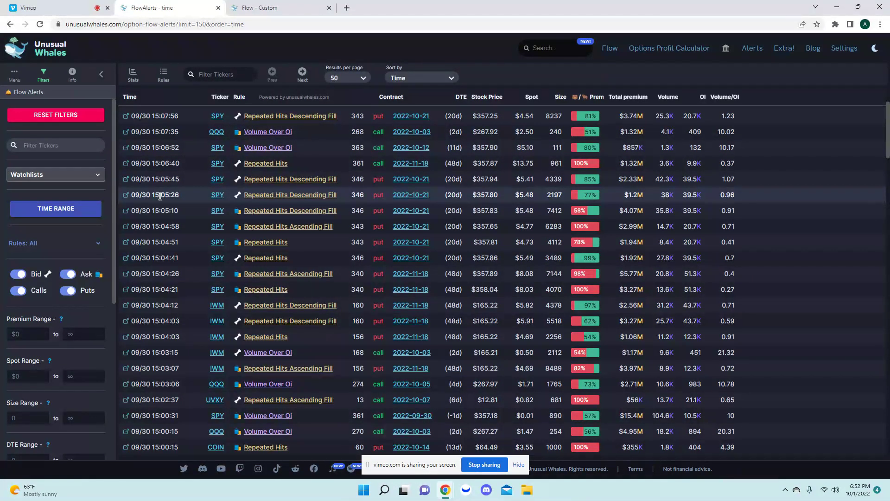
pyautogui.scroll(-2, 160, 196)
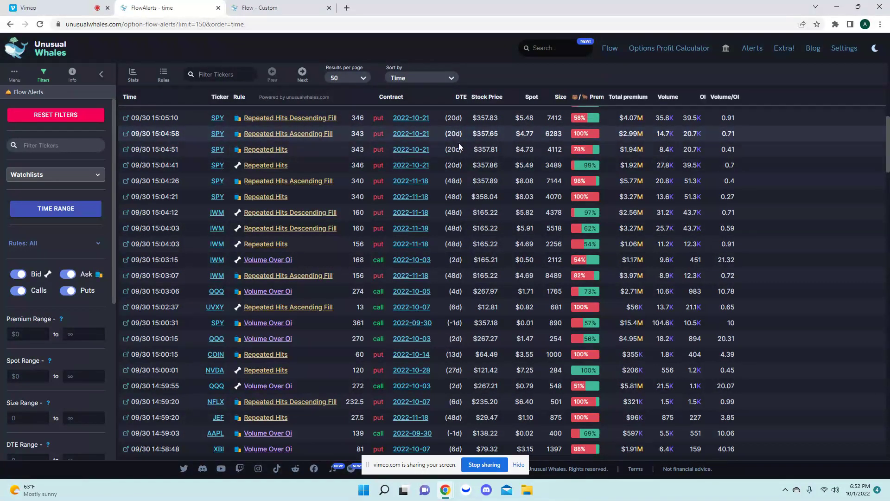
pyautogui.scroll(4, 460, 146)
pyautogui.scroll(-12, 457, 143)
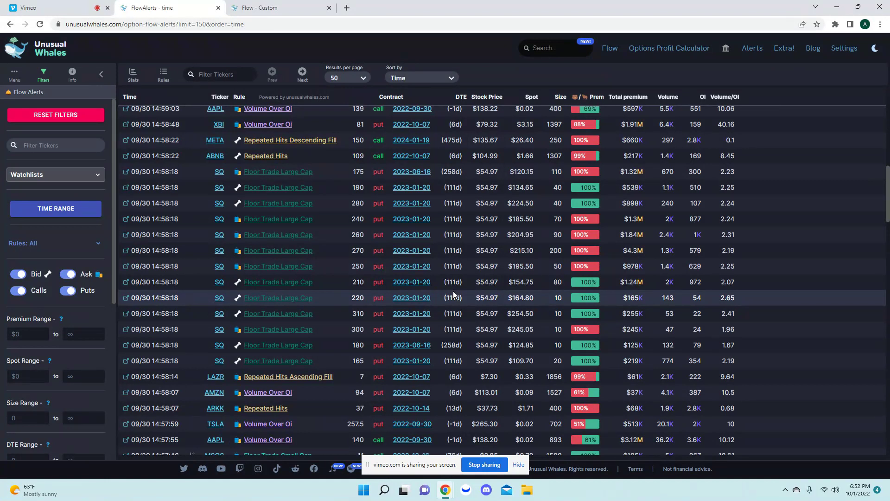
pyautogui.scroll(12, 452, 291)
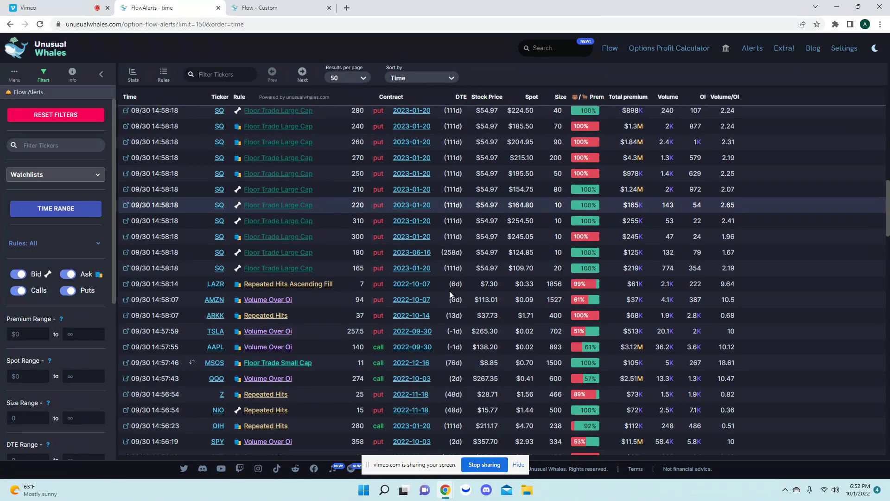